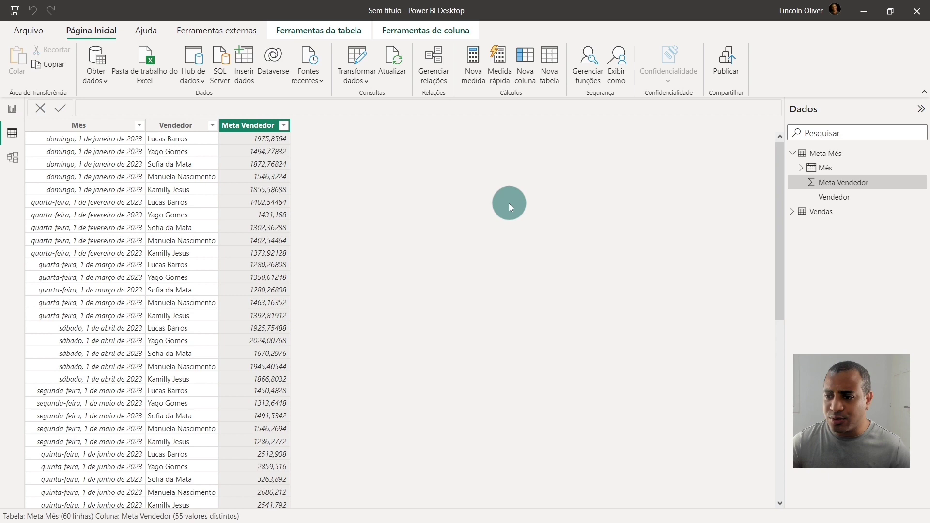
- Review the Vendas table's columns: Vendedor, Cliente, Produto, Preço, Quantidade, Faturamento and Data
{"action": "left_click", "coordinate": [824, 211]}
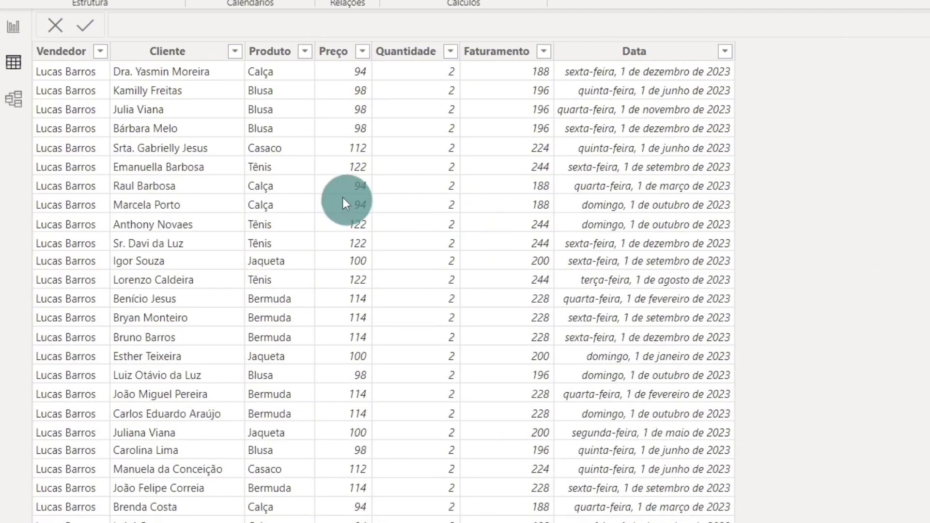
{"action": "left_click", "coordinate": [342, 196]}
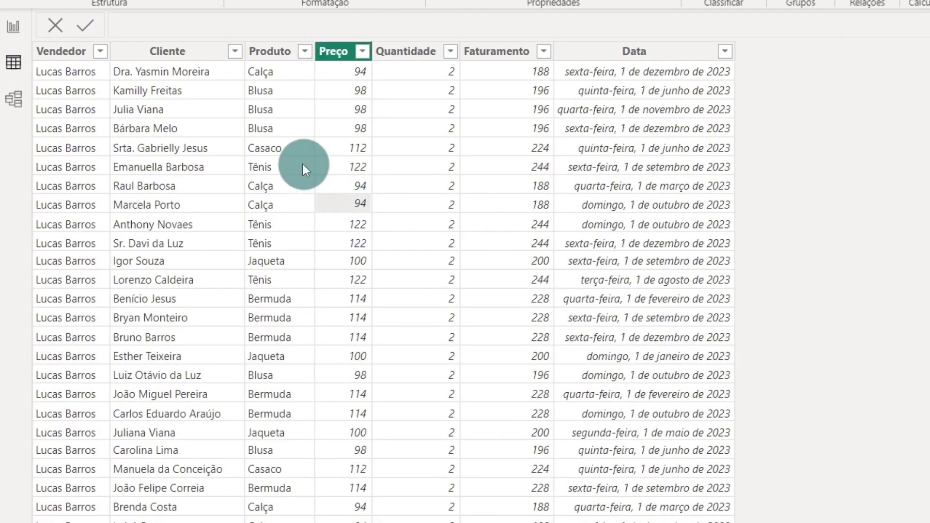
{"action": "left_click", "coordinate": [73, 59]}
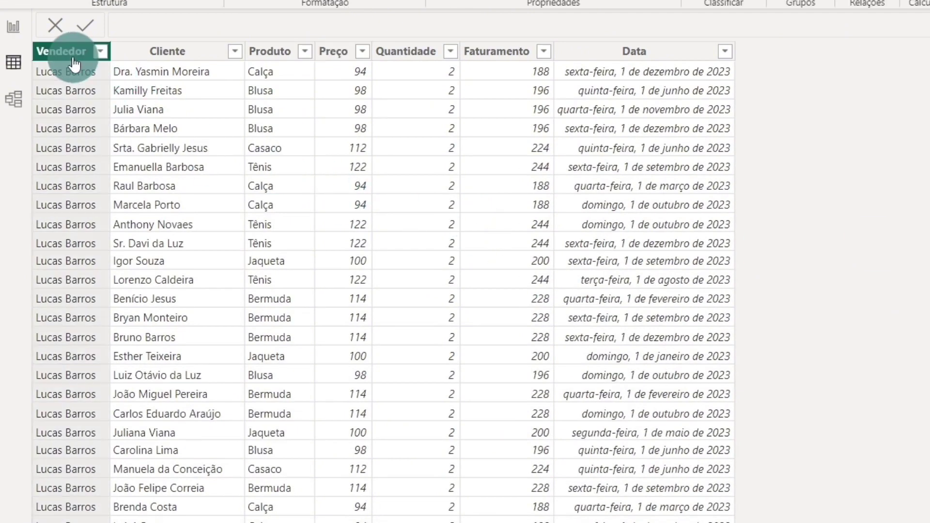
{"action": "left_click", "coordinate": [153, 52]}
{"action": "left_click", "coordinate": [271, 56]}
{"action": "left_click", "coordinate": [342, 54]}
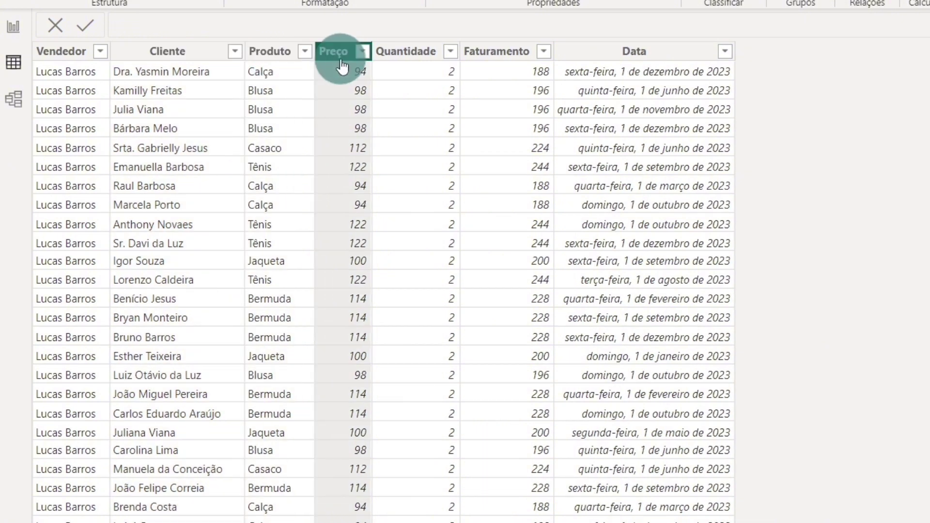
{"action": "left_click", "coordinate": [406, 54]}
{"action": "left_click", "coordinate": [479, 54]}
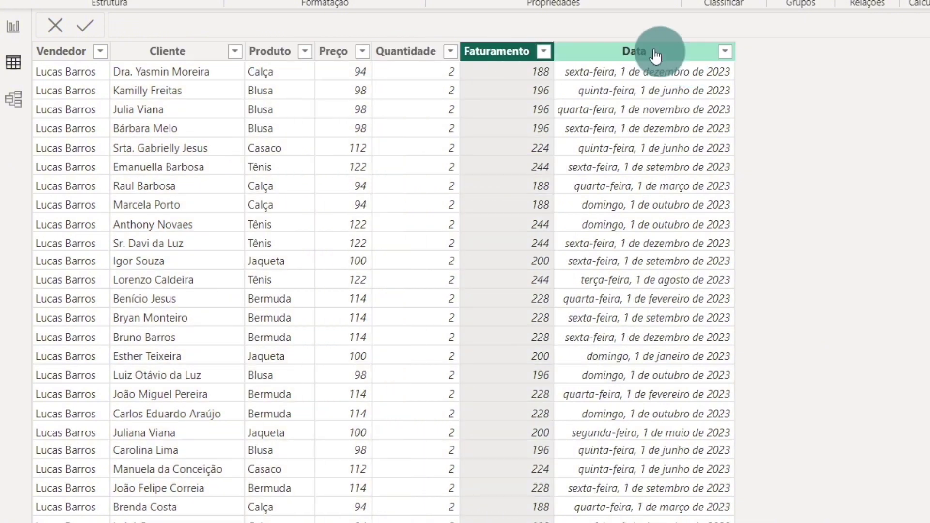
{"action": "left_click", "coordinate": [656, 55]}
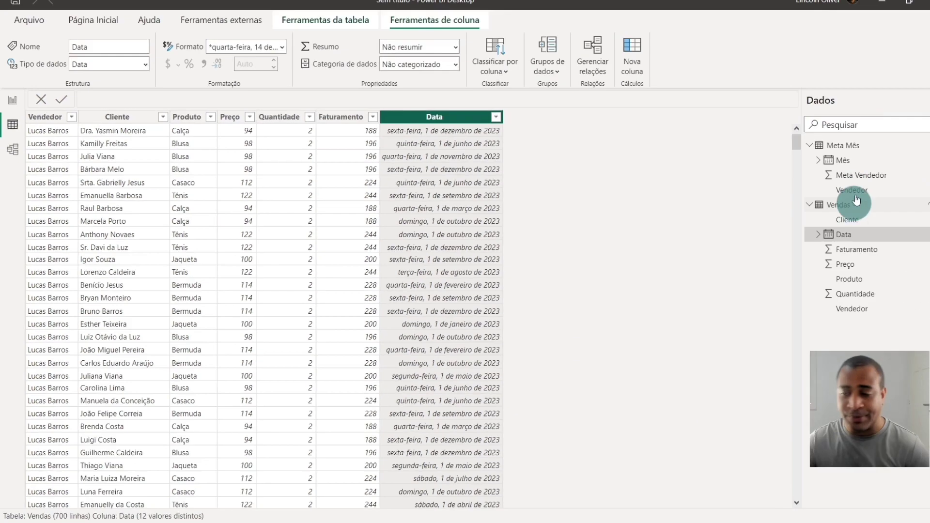
- Review the Mês, Vendedor and Meta Vendedor columns of the Meta Mês table
{"action": "left_click", "coordinate": [851, 145]}
{"action": "left_click", "coordinate": [138, 125]}
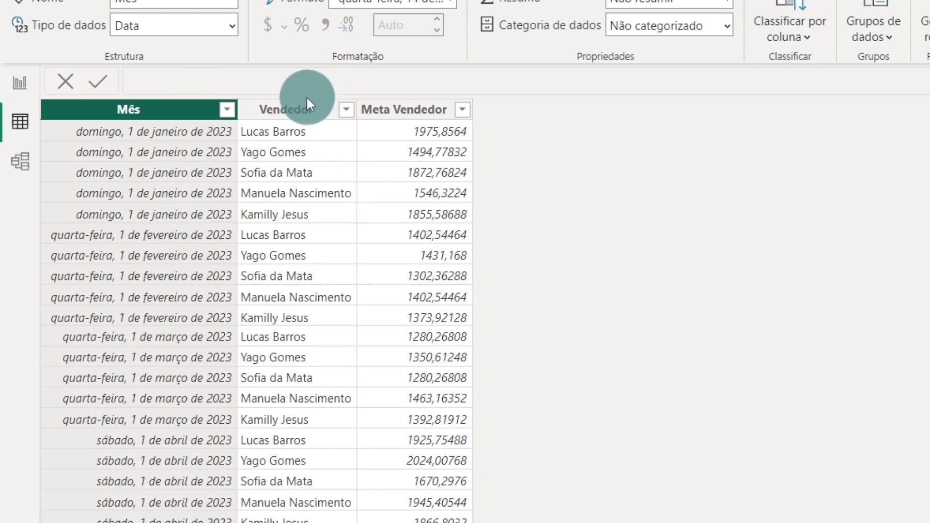
{"action": "left_click", "coordinate": [307, 111]}
{"action": "left_click", "coordinate": [405, 112]}
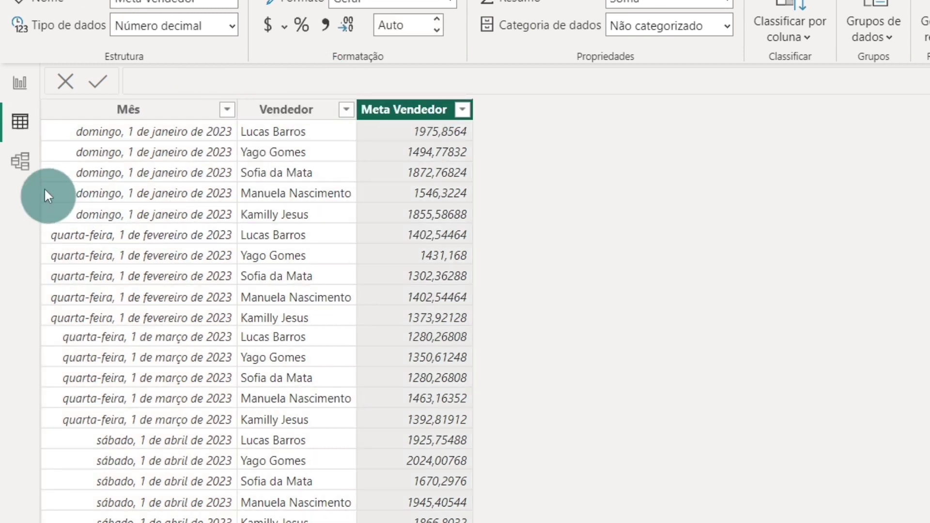
- Open the model diagram and reposition the Meta Mês and Vendas table cards toward the middle of the canvas
{"action": "left_click", "coordinate": [20, 161]}
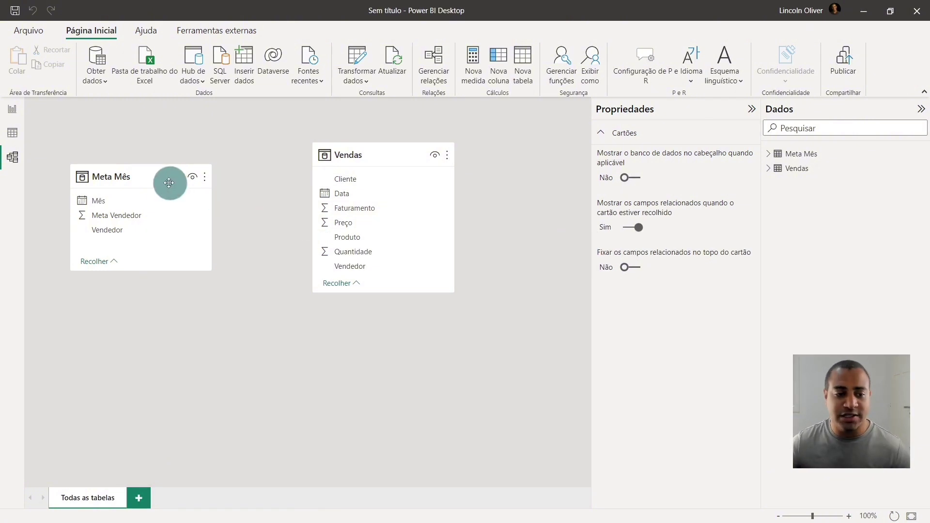
{"action": "left_click_drag", "start_coordinate": [165, 178], "coordinate": [276, 246]}
{"action": "left_click_drag", "start_coordinate": [365, 145], "coordinate": [456, 187]}
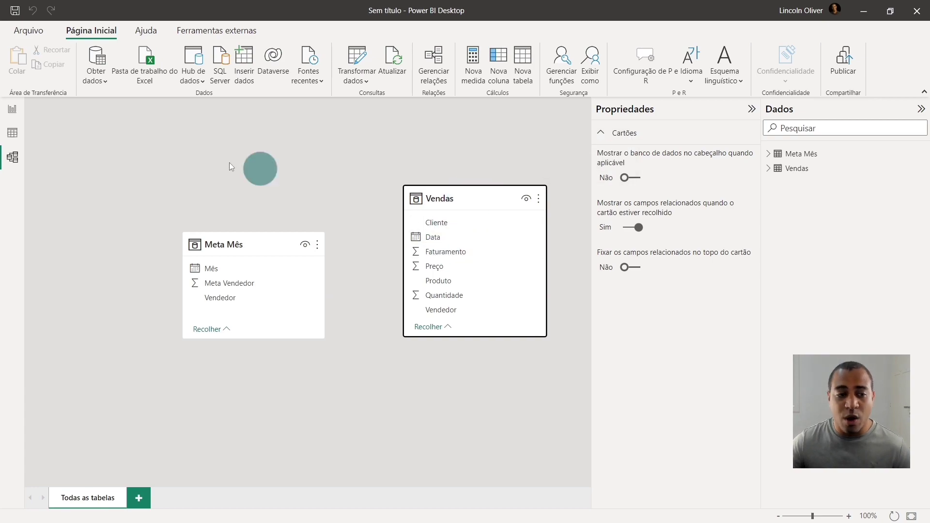
- Compare the date columns in the data of the Meta Mês and Vendas tables
{"action": "left_click", "coordinate": [13, 133]}
{"action": "left_click", "coordinate": [826, 154]}
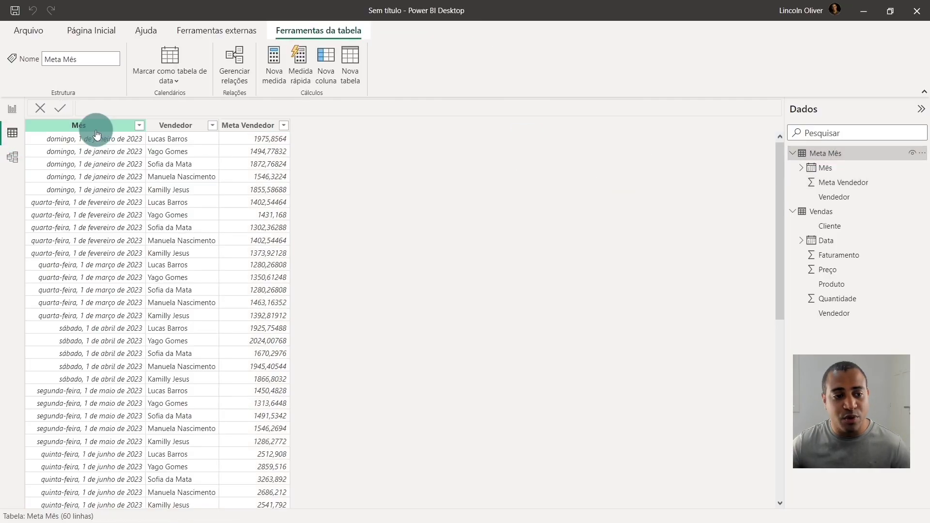
{"action": "left_click", "coordinate": [831, 215]}
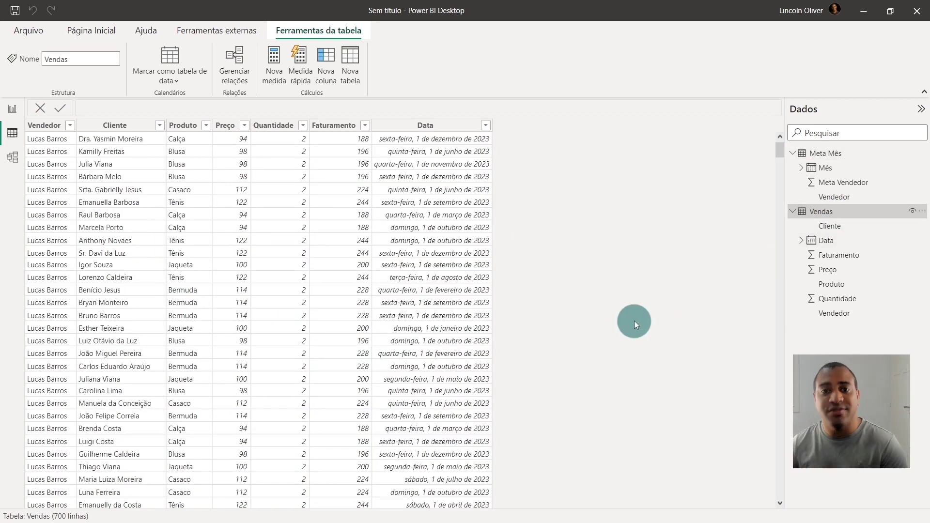
- Try to create a relationship between Data in Vendas and Mês in Meta Mês in the model diagram
{"action": "left_click", "coordinate": [25, 159]}
{"action": "left_click_drag", "start_coordinate": [411, 234], "coordinate": [269, 271]}
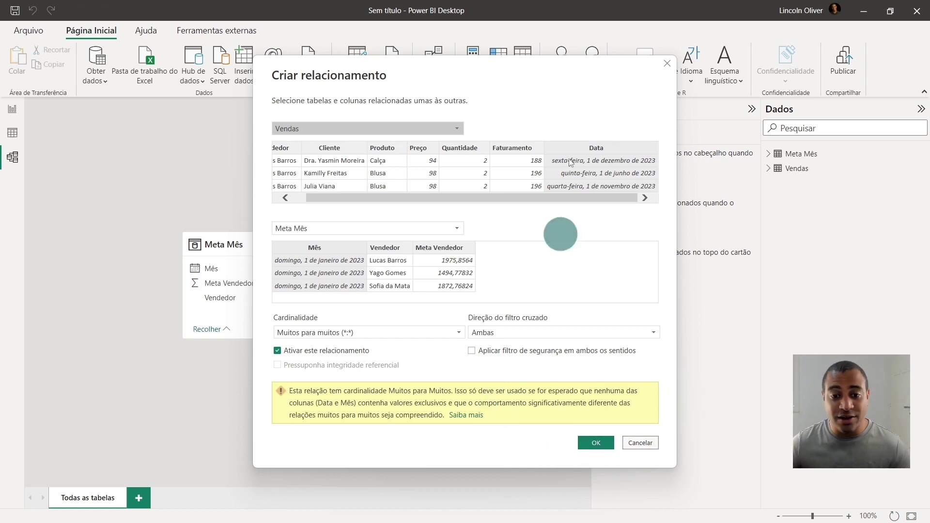
{"action": "left_click", "coordinate": [609, 436]}
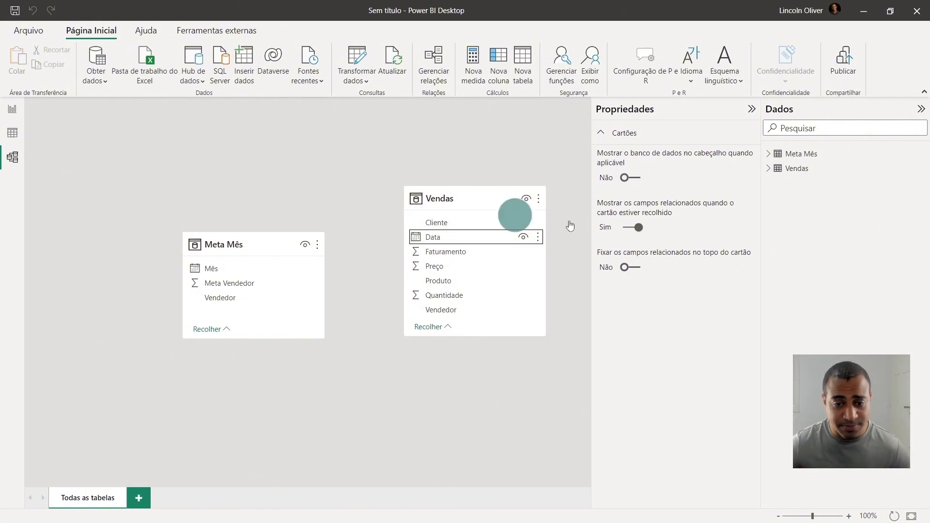
- Collapse the Propriedades and Dados panes and shift the Vendas and Meta Mês cards on the canvas
{"action": "left_click", "coordinate": [751, 111]}
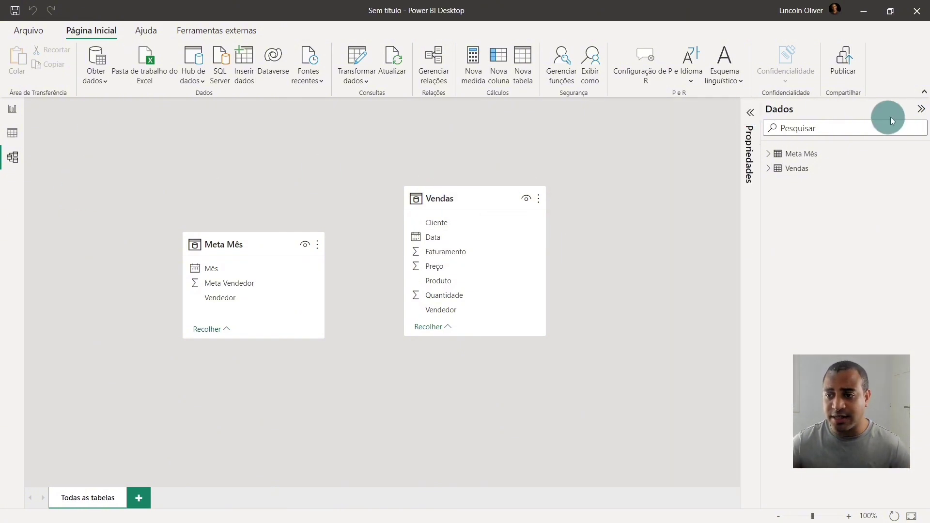
{"action": "left_click", "coordinate": [920, 110]}
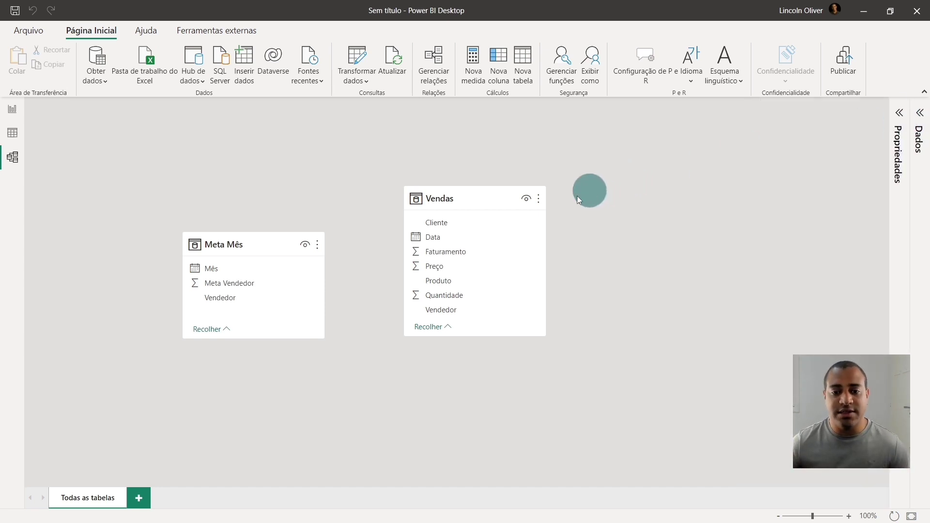
{"action": "left_click_drag", "start_coordinate": [473, 201], "coordinate": [510, 234]}
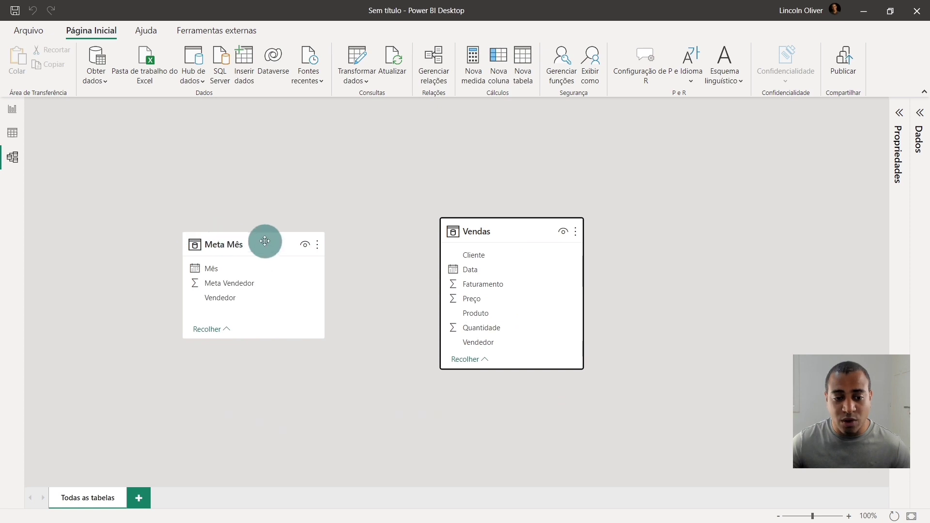
{"action": "left_click_drag", "start_coordinate": [264, 243], "coordinate": [320, 280]}
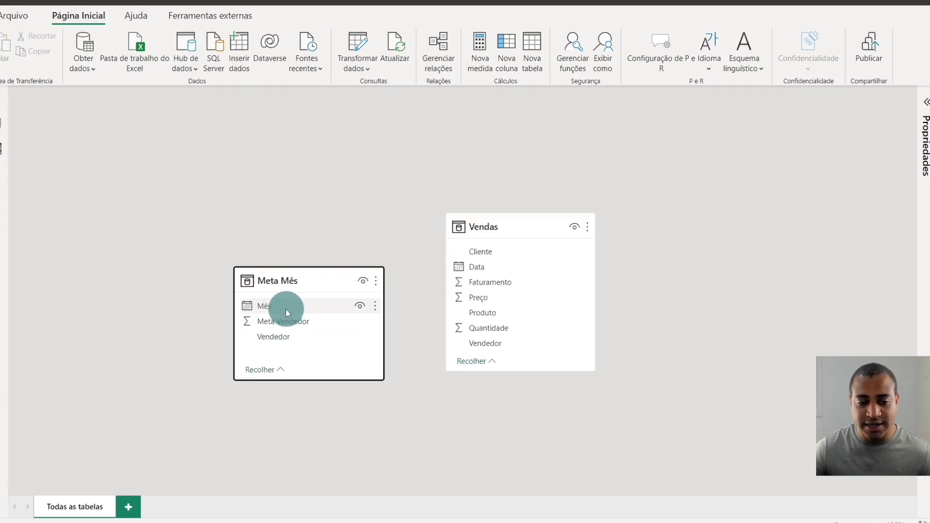
- Spread the Meta Mês and Vendas cards apart, leaving a wide gap between them in the model diagram
{"action": "left_click_drag", "start_coordinate": [287, 312], "coordinate": [356, 305]}
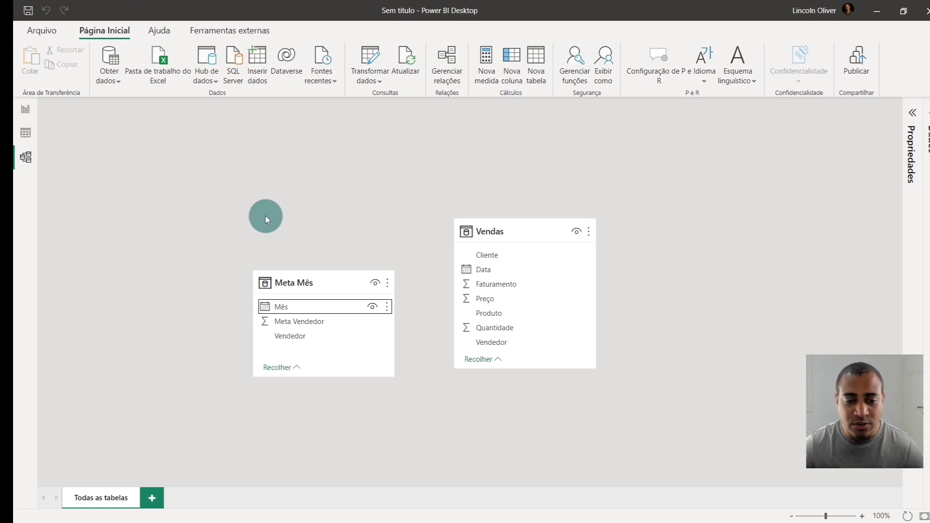
{"action": "left_click_drag", "start_coordinate": [280, 284], "coordinate": [254, 174]}
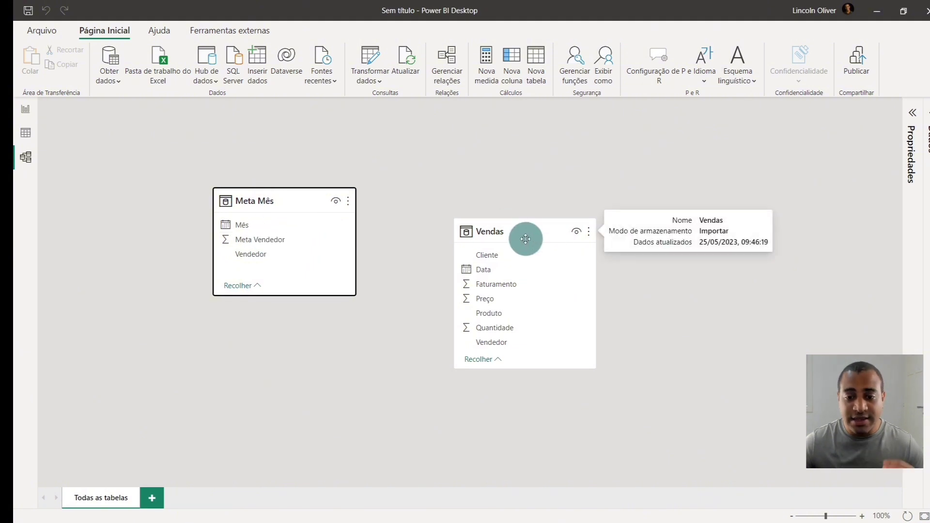
{"action": "left_click_drag", "start_coordinate": [552, 240], "coordinate": [607, 205]}
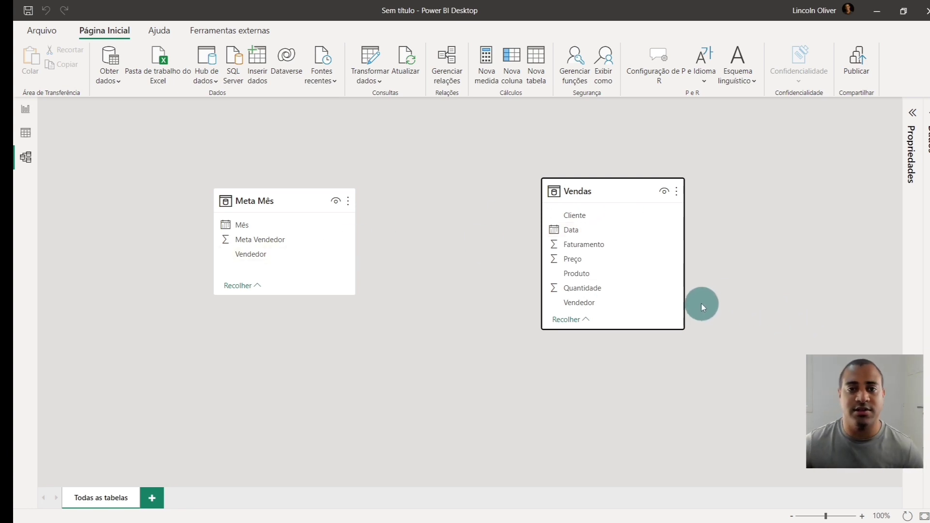
{"action": "left_click", "coordinate": [460, 409]}
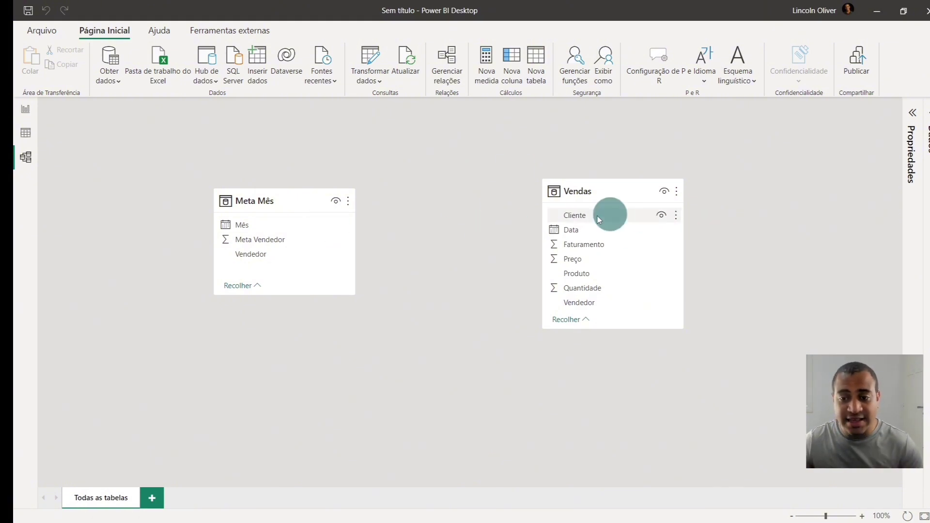
- Add a new calculated table from the data view and name it Calendario in its formula
{"action": "left_click", "coordinate": [27, 134]}
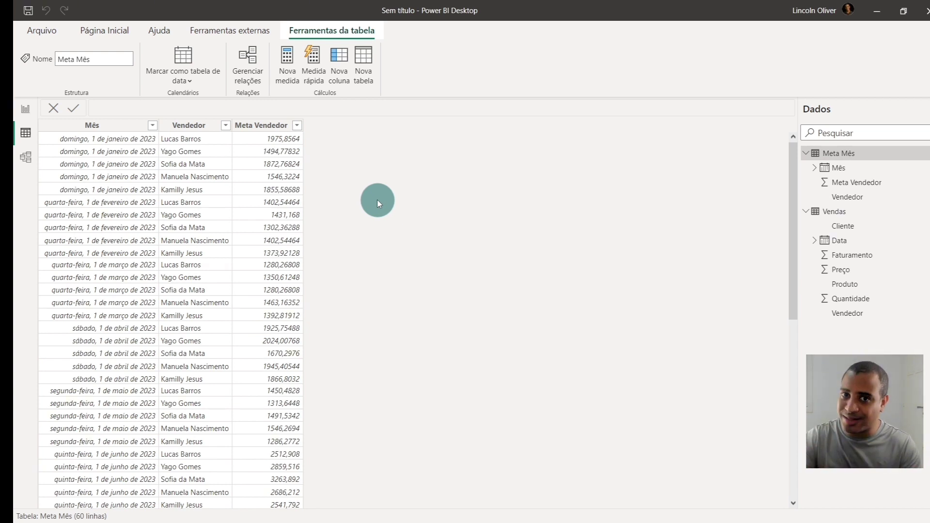
{"action": "left_click", "coordinate": [367, 75]}
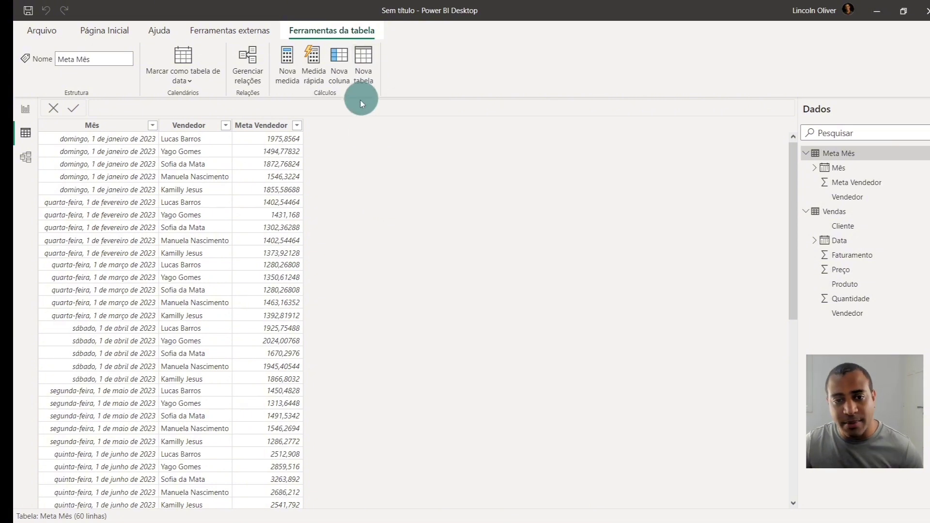
{"action": "double_click", "coordinate": [119, 107]}
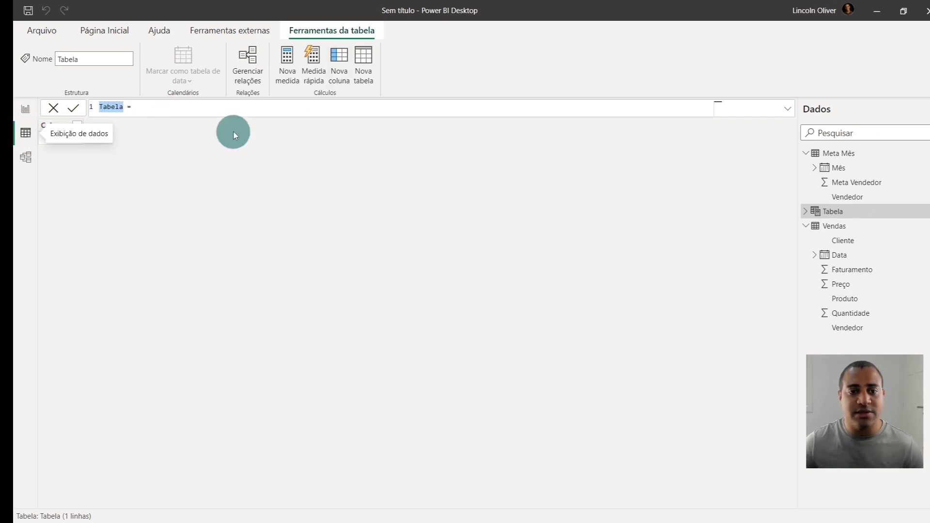
{"action": "left_click", "coordinate": [122, 110]}
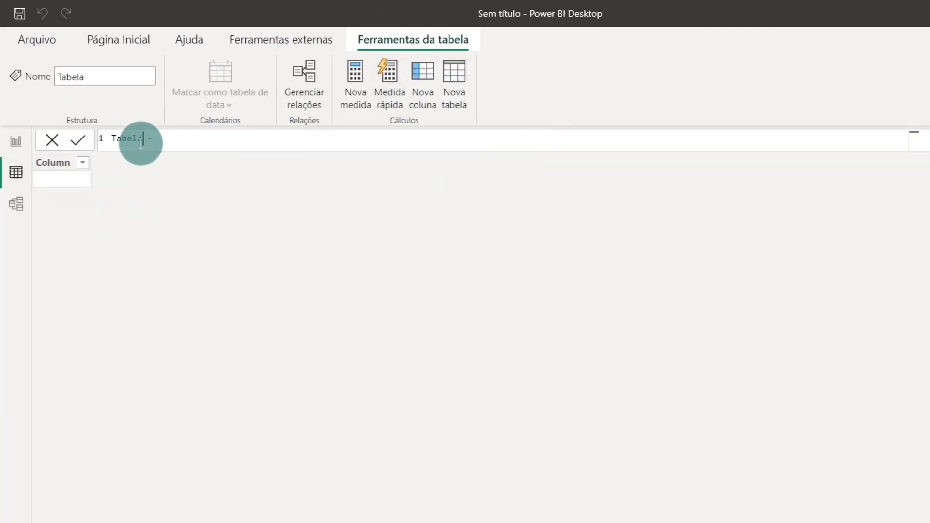
{"action": "double_click", "coordinate": [141, 140]}
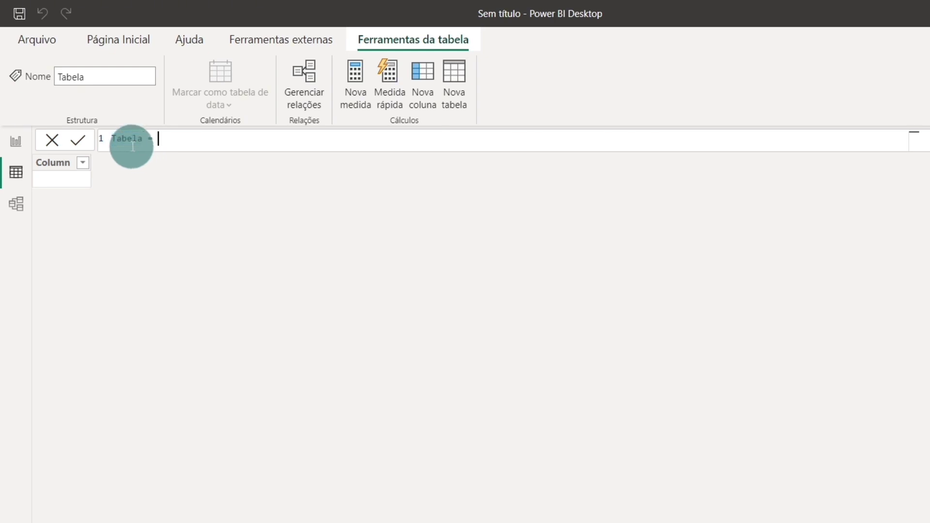
{"action": "double_click", "coordinate": [133, 141]}
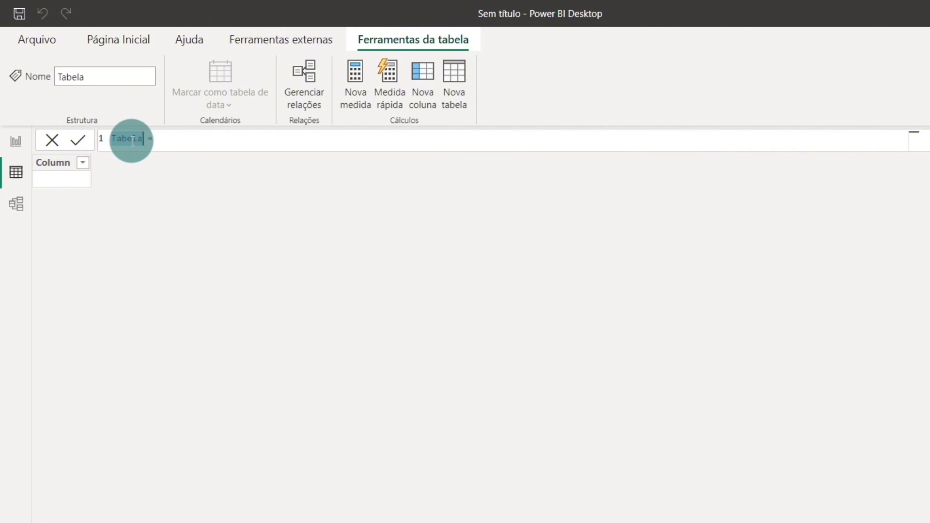
{"action": "type", "text": "Calendario"}
- Define the Calendario table with the CALENDARAUTO() function and commit the formula
{"action": "key", "text": "End"}
{"action": "type", "text": "cal"}
{"action": "key", "text": "Down"}
{"action": "key", "text": "Down"}
{"action": "key", "text": "Tab"}
{"action": "type", "text": ")"}
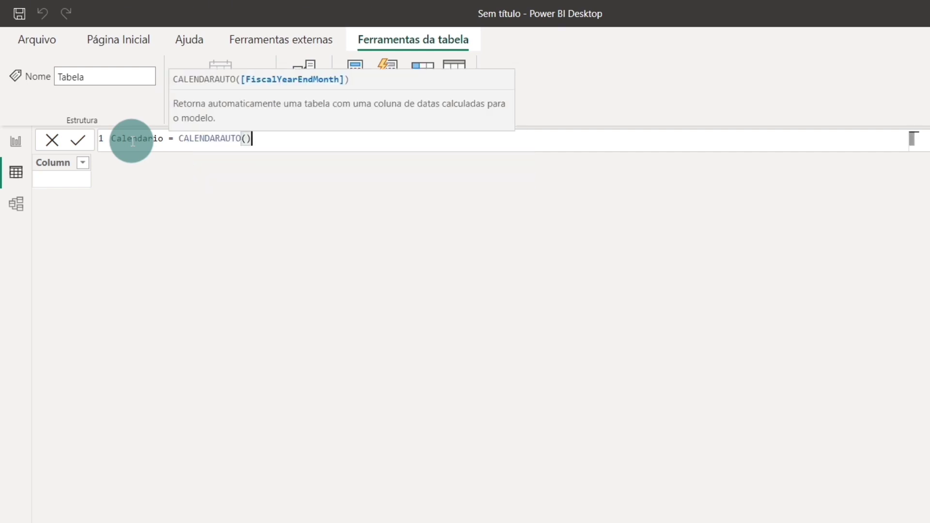
{"action": "key", "text": "Return"}
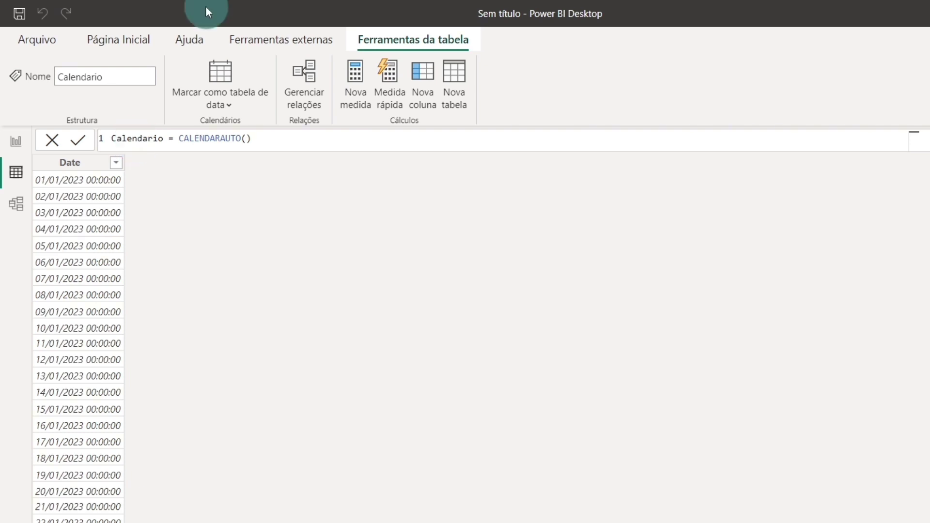
- Check the first and last dates in the filter list of the Calendario table's Date column
{"action": "left_click", "coordinate": [116, 162]}
{"action": "scroll", "coordinate": [191, 395], "scroll_direction": "down", "scroll_amount": 20}
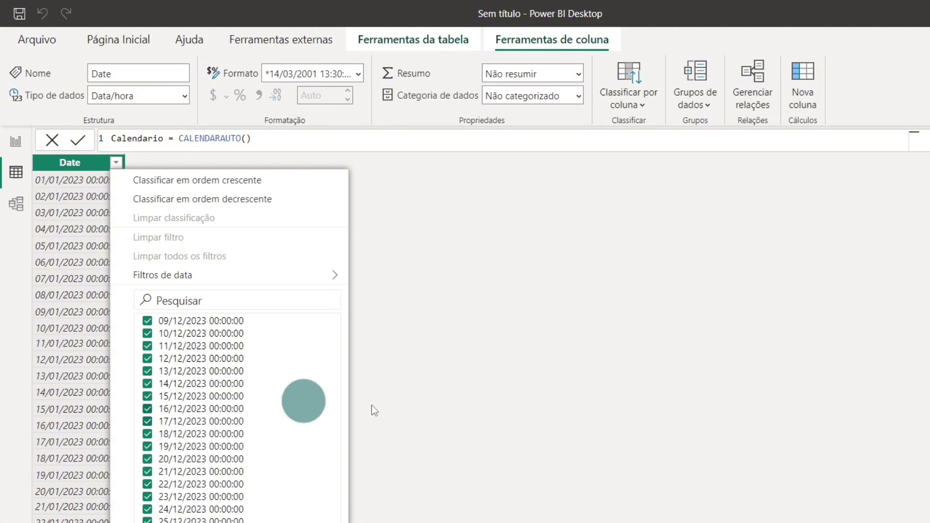
{"action": "scroll", "coordinate": [182, 490], "scroll_direction": "up", "scroll_amount": 20}
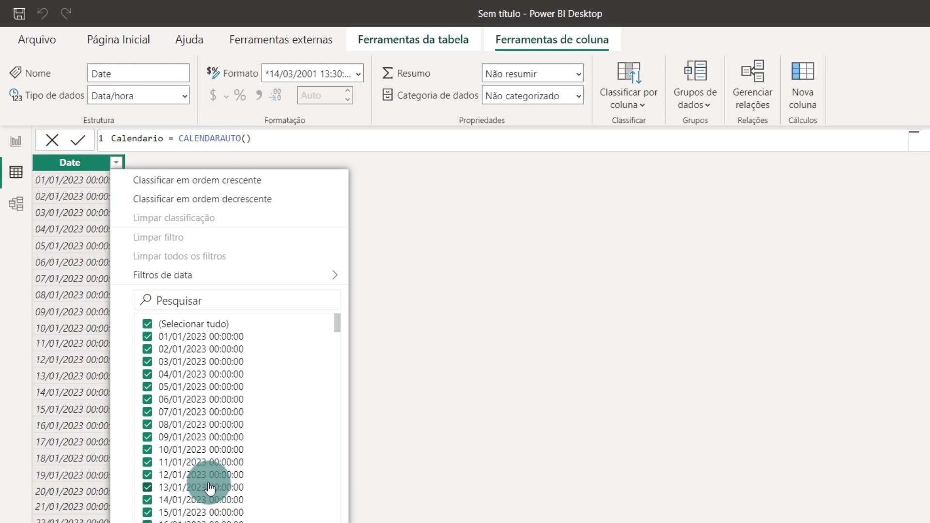
{"action": "scroll", "coordinate": [209, 488], "scroll_direction": "down", "scroll_amount": 20}
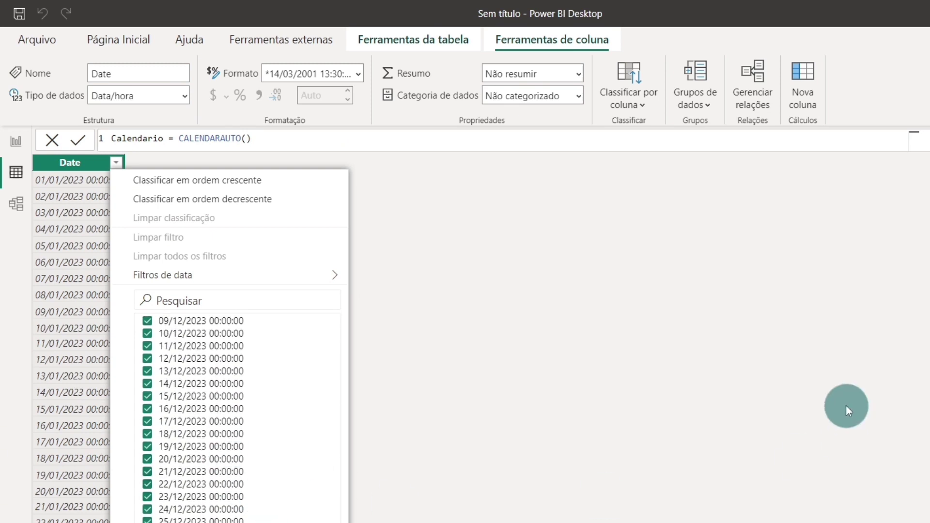
{"action": "left_click", "coordinate": [845, 405]}
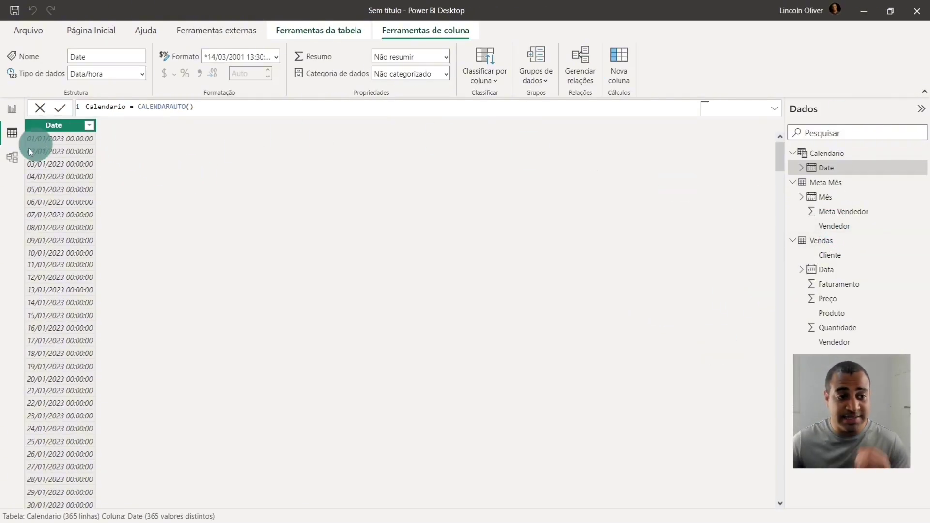
- Arrange the model diagram with the Calendario card above and between the Meta Mês and Vendas cards
{"action": "left_click", "coordinate": [10, 159]}
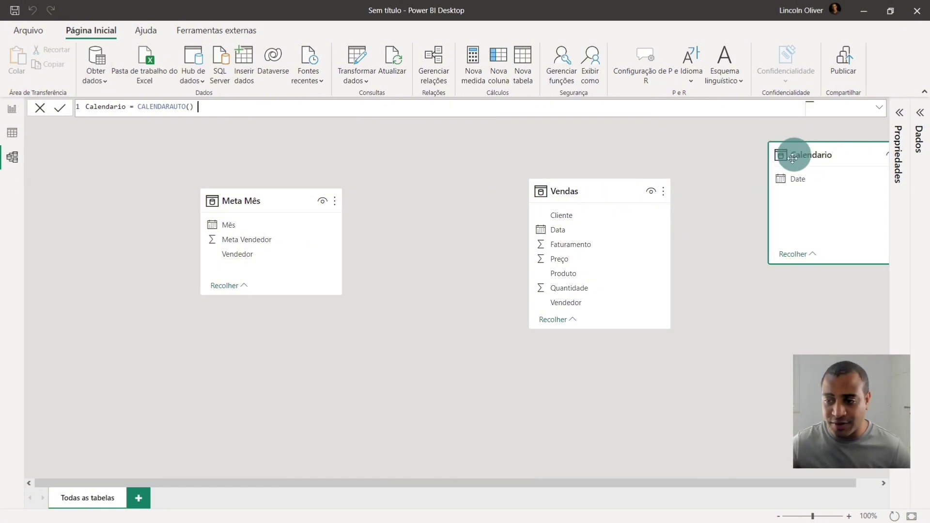
{"action": "left_click_drag", "start_coordinate": [817, 155], "coordinate": [486, 129]}
{"action": "left_click_drag", "start_coordinate": [624, 184], "coordinate": [701, 260]}
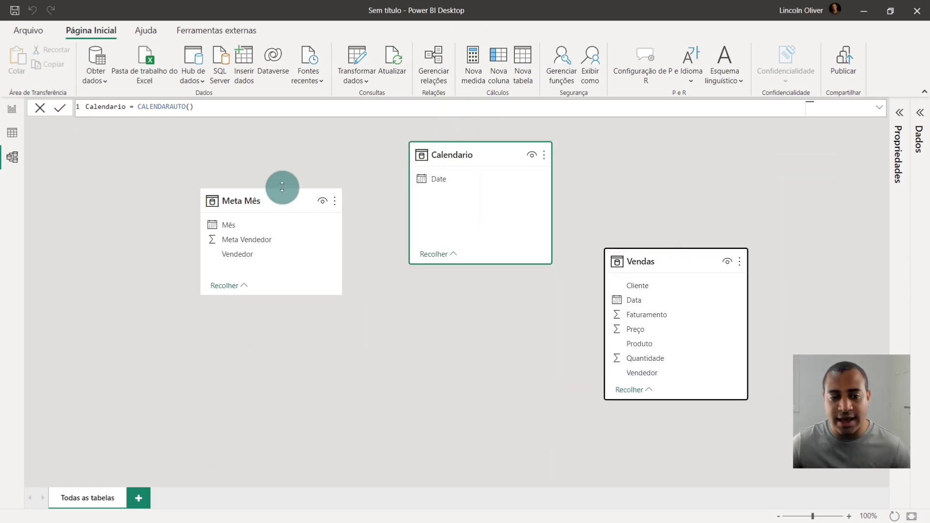
{"action": "left_click_drag", "start_coordinate": [265, 200], "coordinate": [273, 258]}
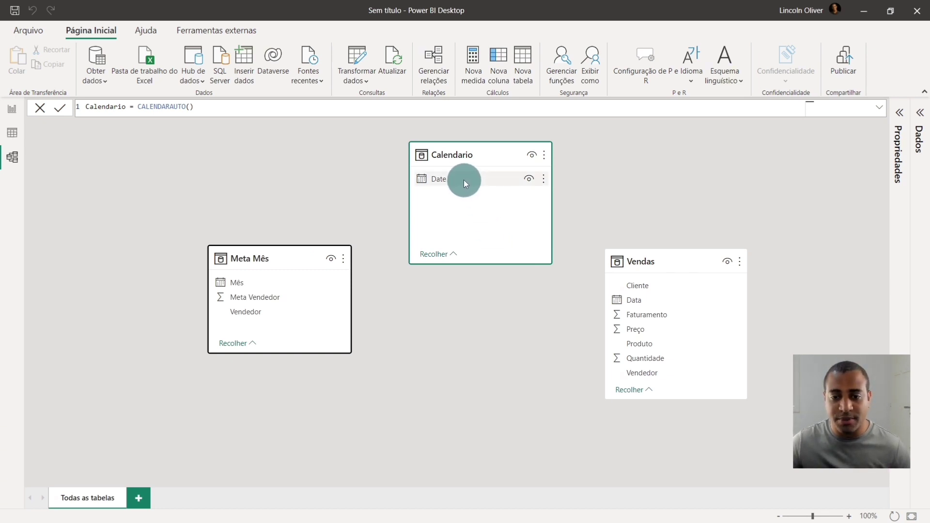
- Relate Calendario's Date field to Data in Vendas and to Mês in Meta Mês, adjusting the Calendario card's position
{"action": "left_click_drag", "start_coordinate": [463, 179], "coordinate": [676, 301]}
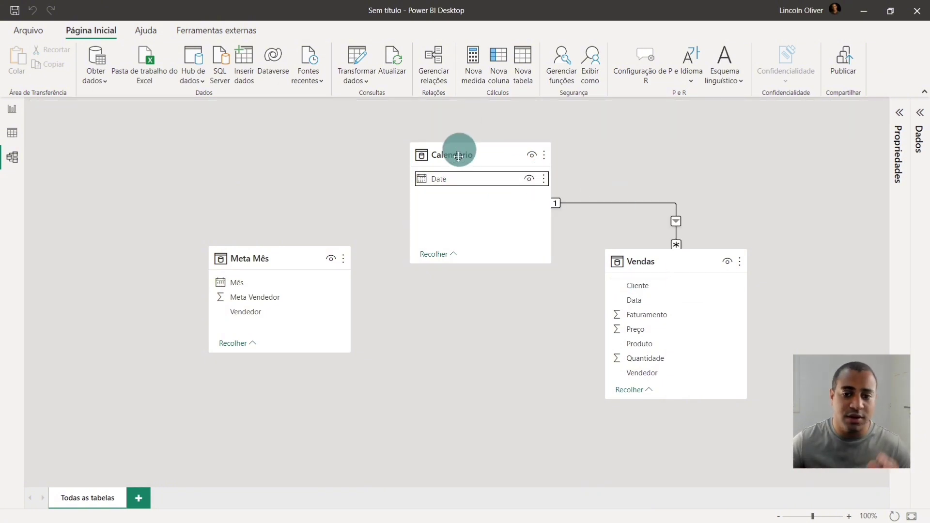
{"action": "left_click_drag", "start_coordinate": [438, 179], "coordinate": [261, 280]}
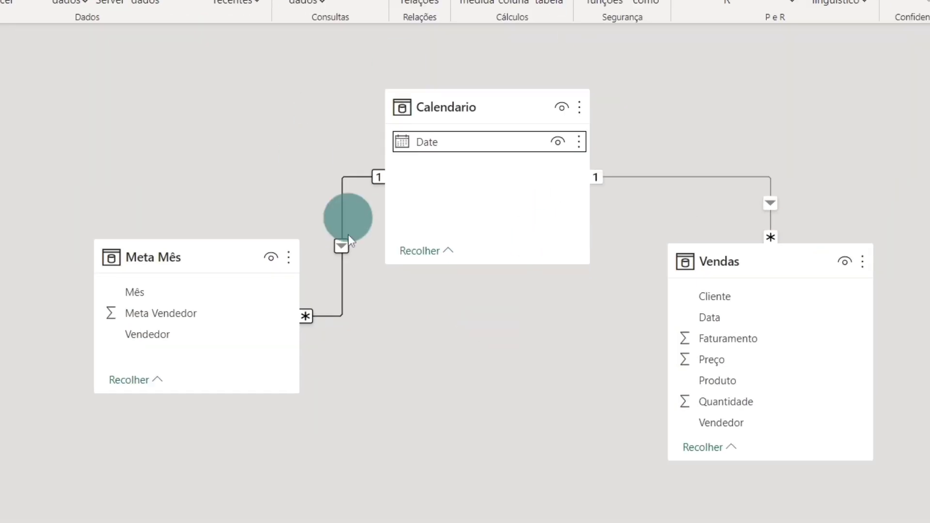
{"action": "left_click_drag", "start_coordinate": [452, 110], "coordinate": [440, 66]}
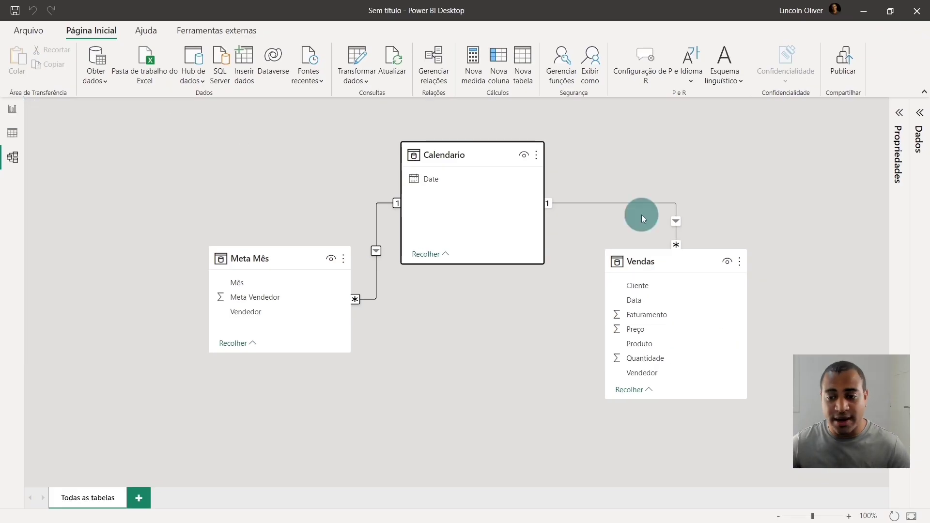
- Create a clustered column chart on the report page from the Calendario table's Date field
{"action": "left_click", "coordinate": [16, 109]}
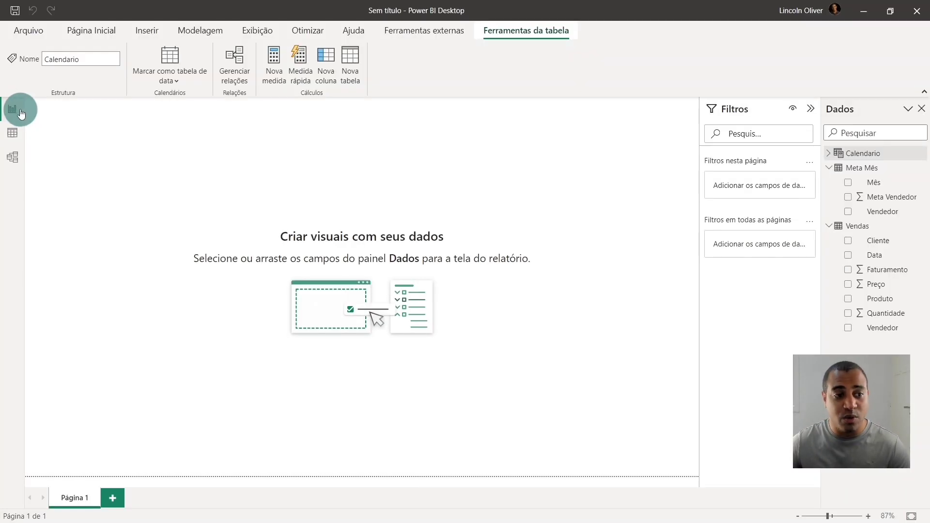
{"action": "left_click", "coordinate": [828, 153]}
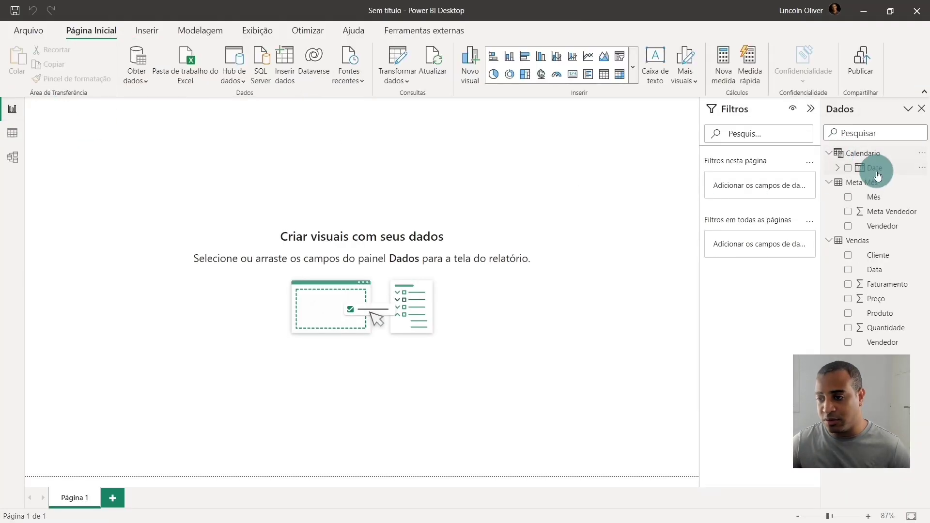
{"action": "left_click_drag", "start_coordinate": [878, 175], "coordinate": [393, 188]}
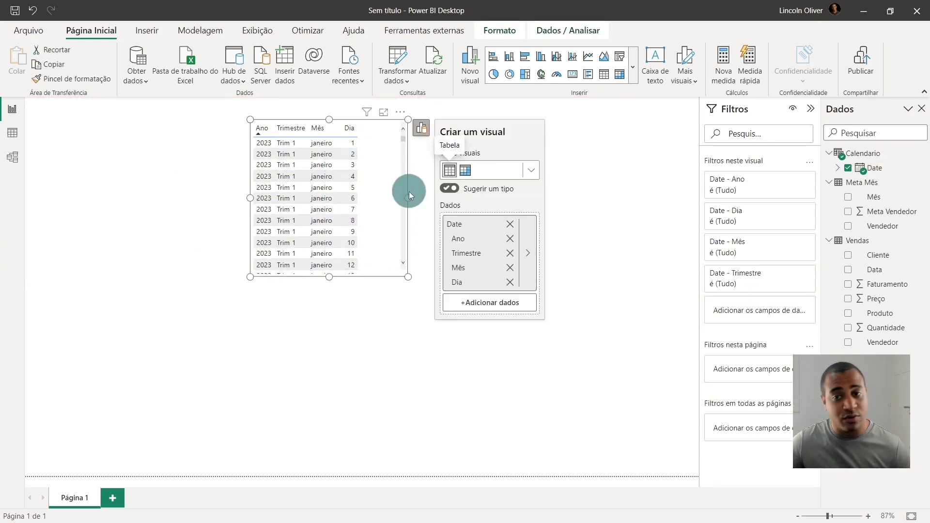
{"action": "left_click", "coordinate": [527, 172]}
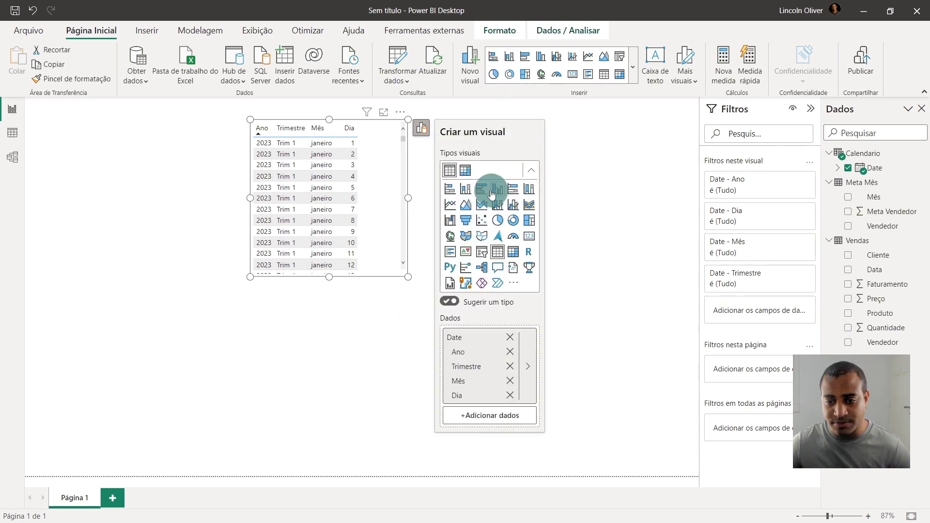
{"action": "left_click", "coordinate": [501, 190]}
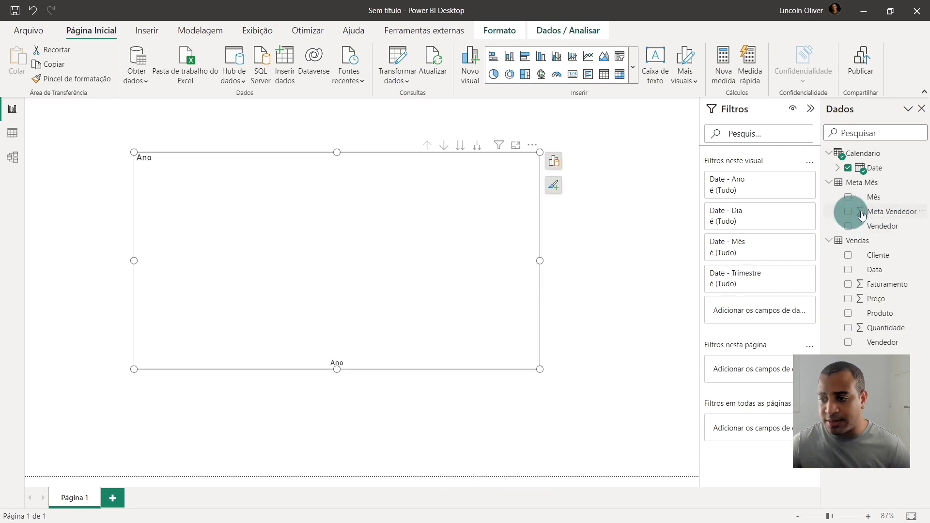
- Add Meta Vendedor and Faturamento to the column chart, expand its date hierarchy to months, and reposition it higher on the page
{"action": "left_click_drag", "start_coordinate": [882, 216], "coordinate": [373, 248]}
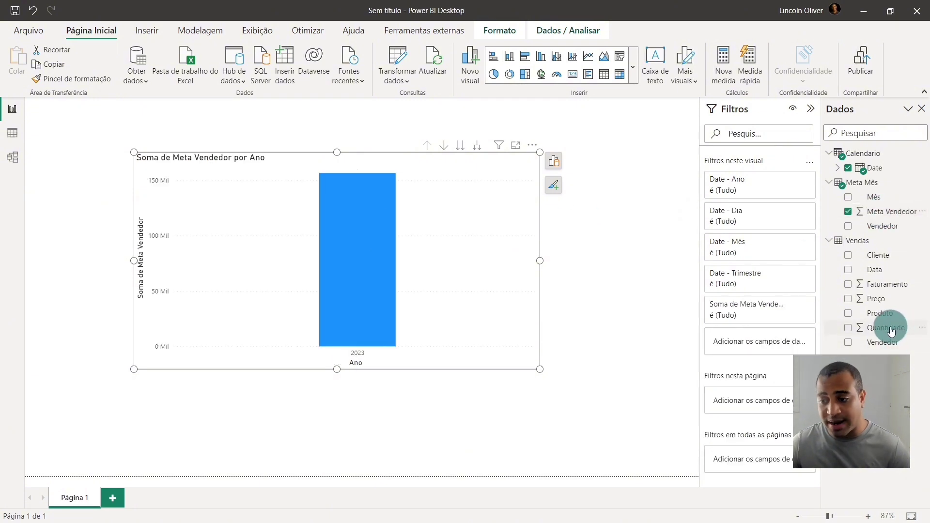
{"action": "left_click_drag", "start_coordinate": [878, 285], "coordinate": [447, 287]}
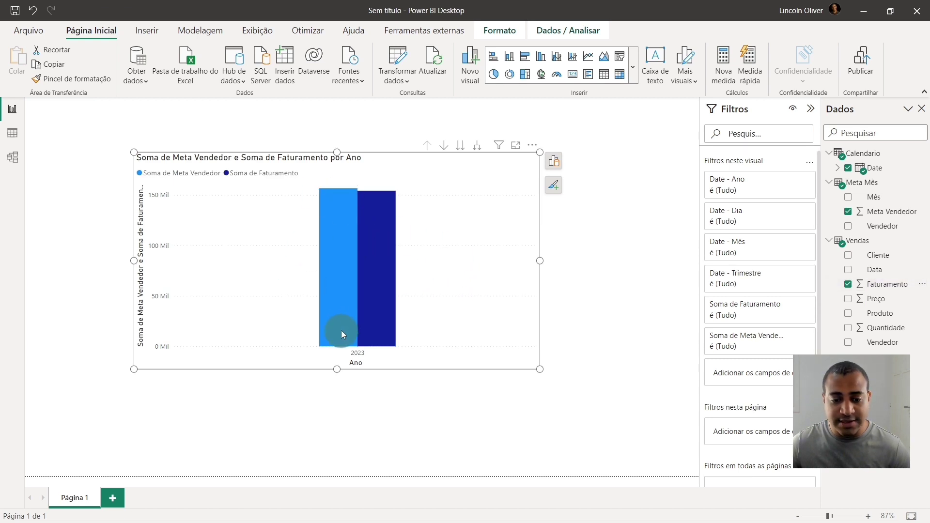
{"action": "left_click", "coordinate": [477, 146]}
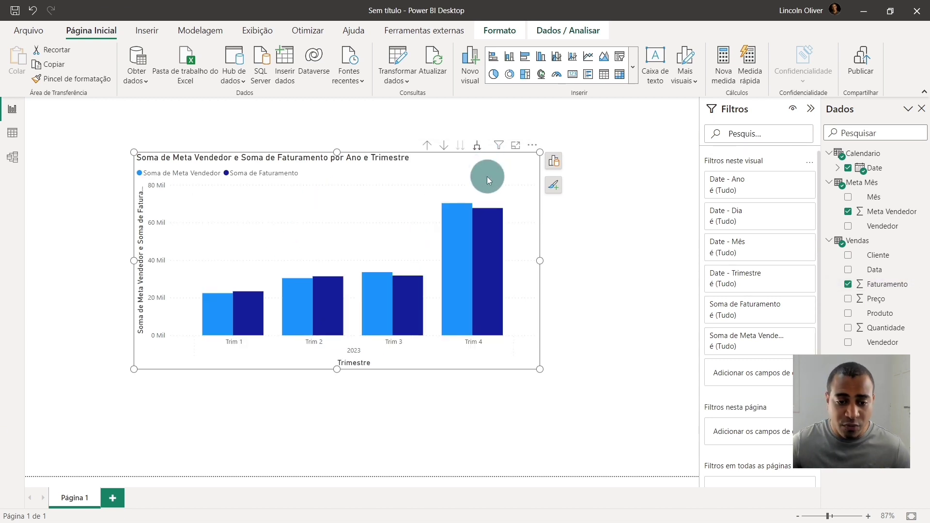
{"action": "left_click", "coordinate": [477, 145]}
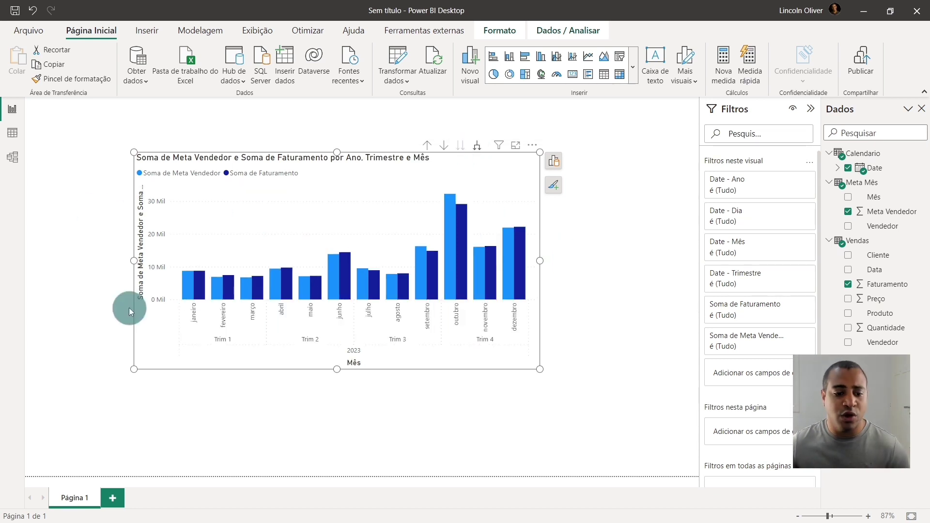
{"action": "left_click_drag", "start_coordinate": [298, 224], "coordinate": [253, 169]}
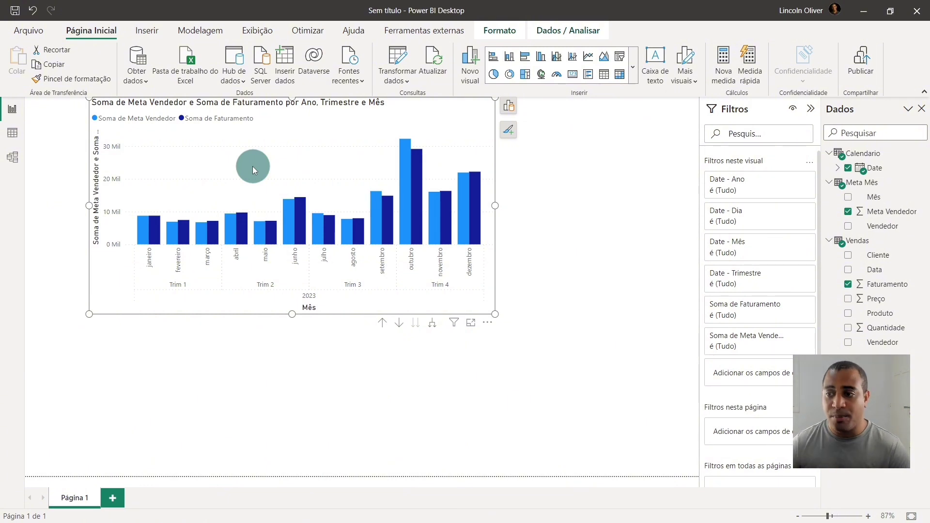
- Review the Calendario table's formula and rows in the data view, and return to the report
{"action": "left_click", "coordinate": [856, 154]}
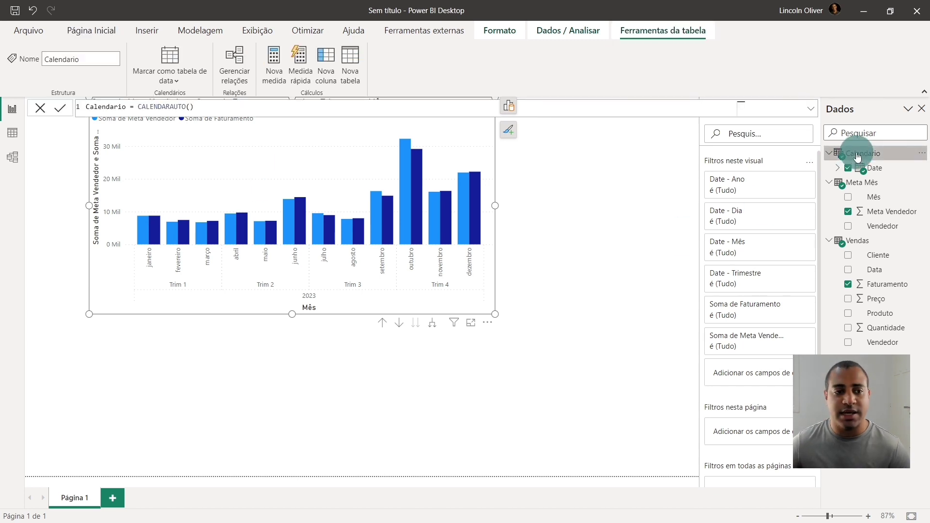
{"action": "left_click", "coordinate": [16, 139]}
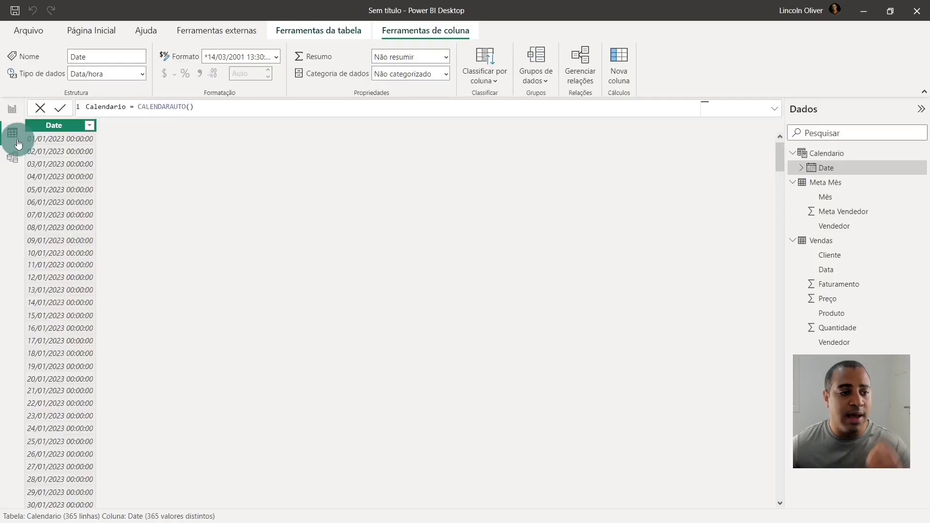
{"action": "left_click", "coordinate": [818, 153]}
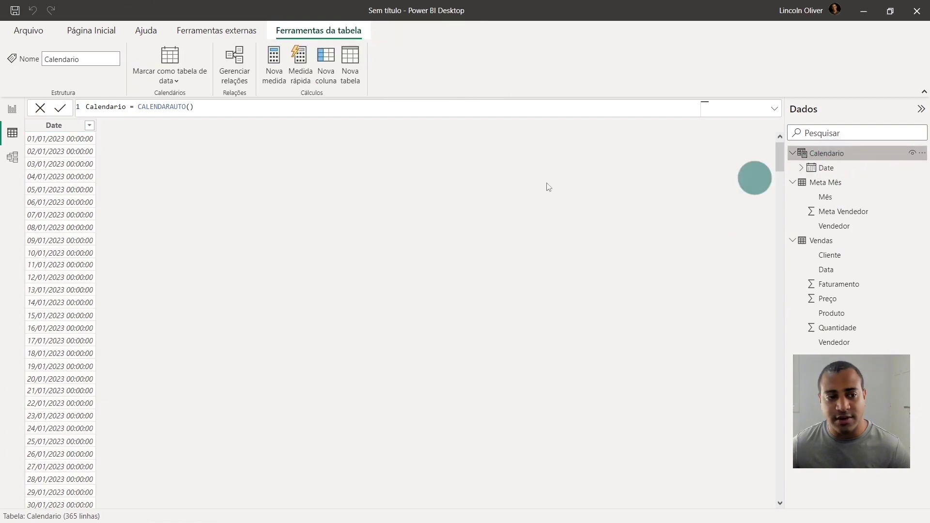
{"action": "left_click", "coordinate": [12, 108]}
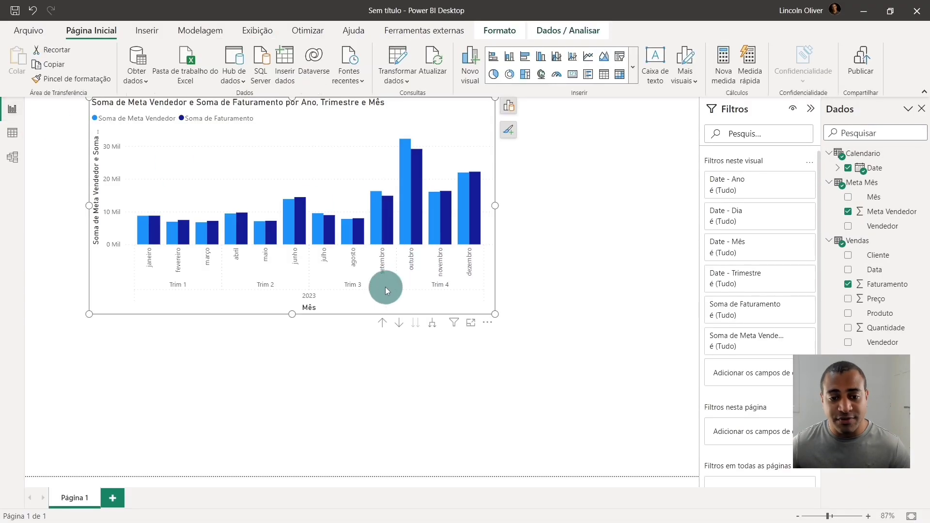
- Duplicate the column chart, shrink one copy in the page's upper-left corner, and place the other below it
{"action": "left_click_drag", "start_coordinate": [385, 287], "coordinate": [296, 337]}
{"action": "key", "text": "ctrl+c"}
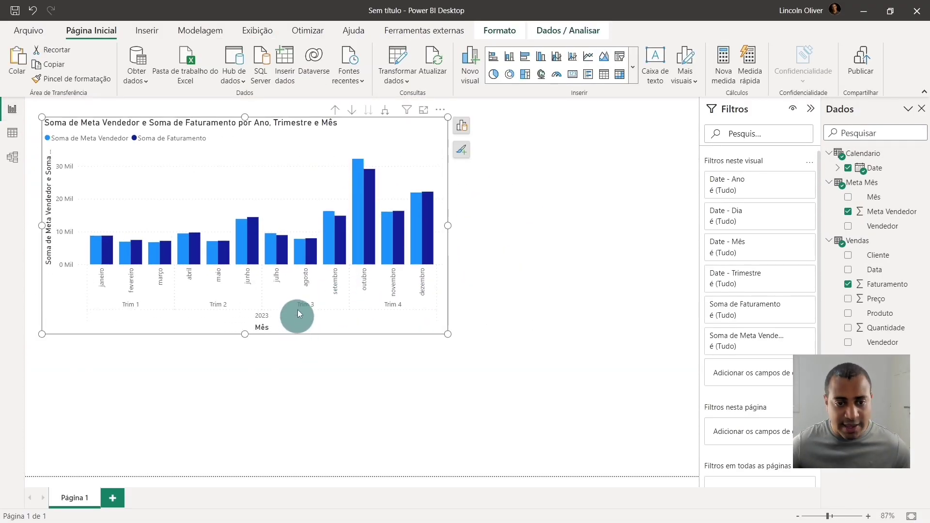
{"action": "key", "text": "ctrl+v"}
{"action": "left_click_drag", "start_coordinate": [292, 229], "coordinate": [403, 364]}
{"action": "left_click_drag", "start_coordinate": [219, 128], "coordinate": [202, 108]}
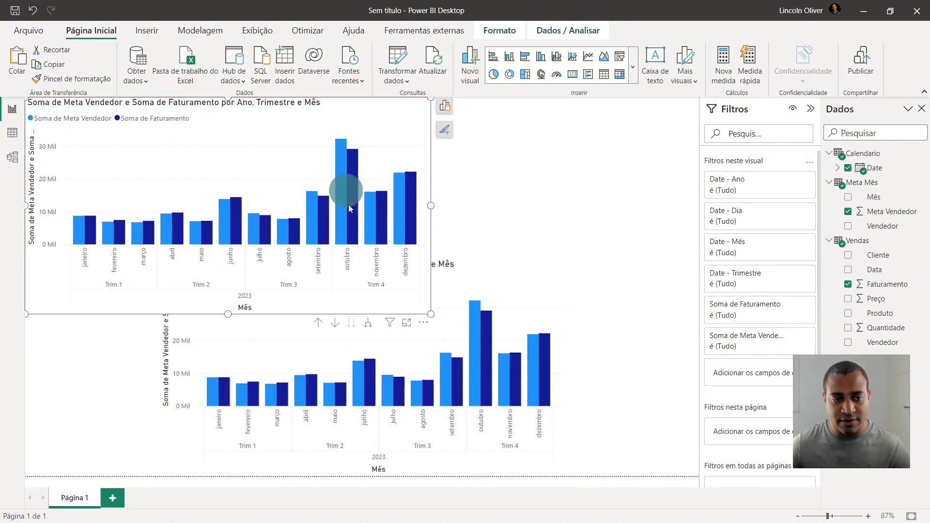
{"action": "left_click_drag", "start_coordinate": [428, 313], "coordinate": [391, 233]}
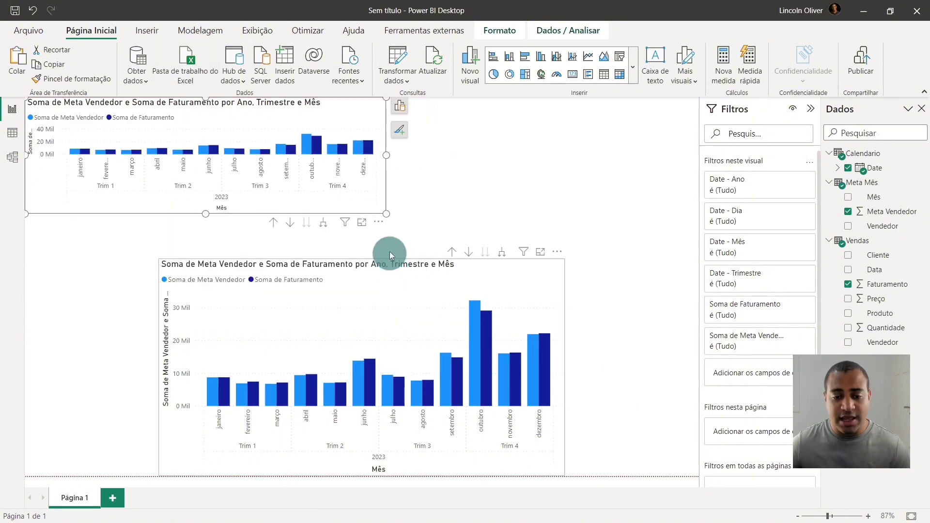
{"action": "left_click_drag", "start_coordinate": [467, 280], "coordinate": [436, 249]}
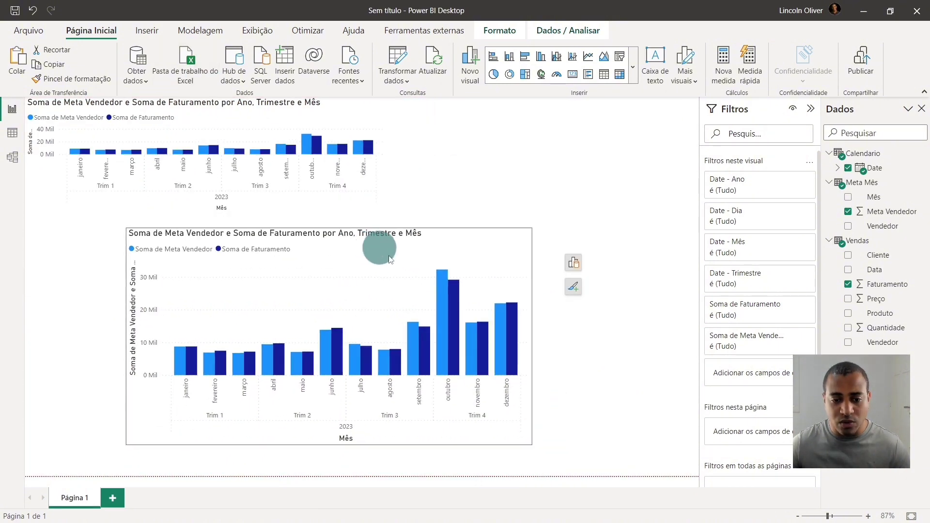
- Convert the larger, lower copy of the column chart into a matrix
{"action": "left_click", "coordinate": [619, 74]}
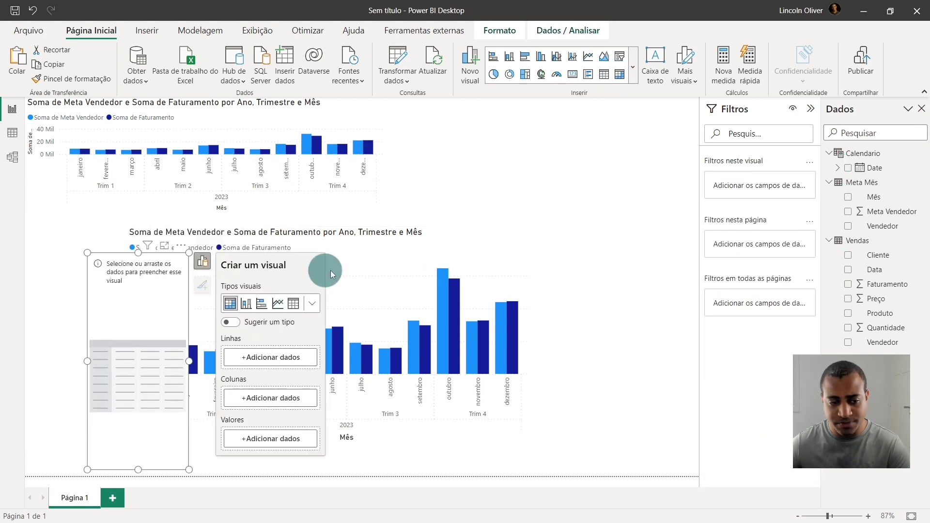
{"action": "left_click", "coordinate": [403, 260]}
{"action": "left_click", "coordinate": [552, 232]}
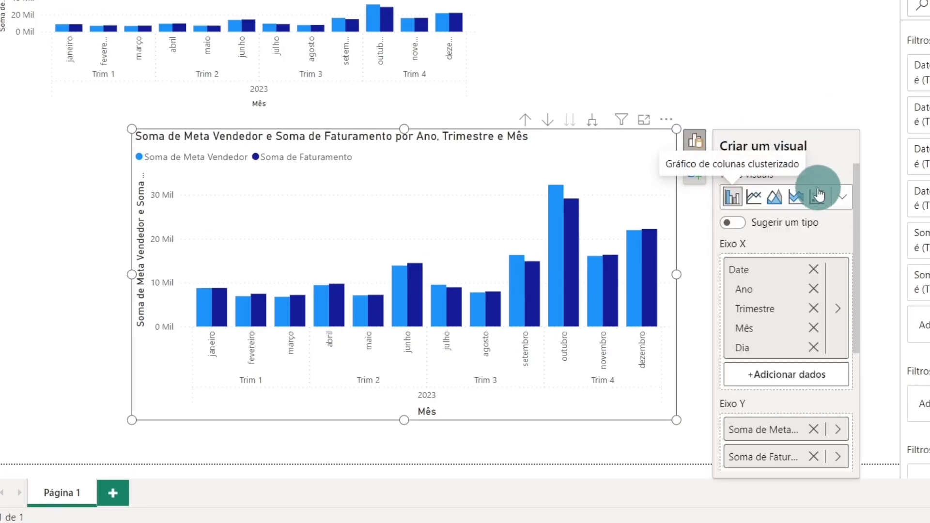
{"action": "left_click", "coordinate": [835, 196]}
{"action": "left_click", "coordinate": [817, 310]}
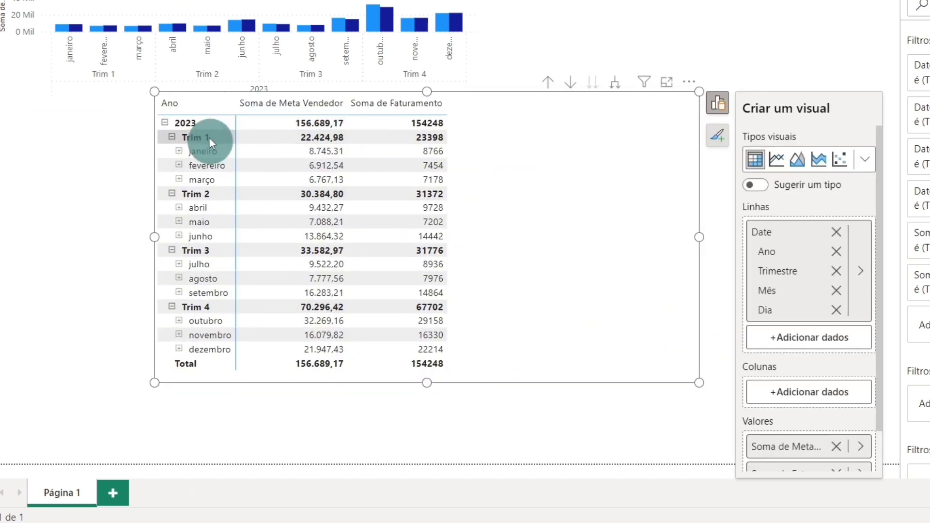
- Move the matrix's Date hierarchy from rows to columns and expand it down to the month level
{"action": "left_click_drag", "start_coordinate": [515, 219], "coordinate": [476, 219]}
{"action": "left_click_drag", "start_coordinate": [749, 252], "coordinate": [771, 381]}
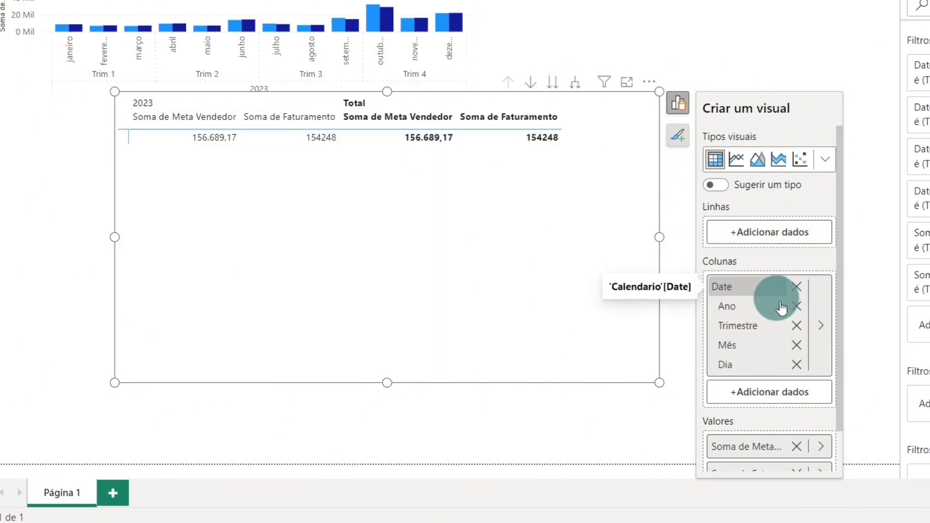
{"action": "left_click", "coordinate": [575, 84]}
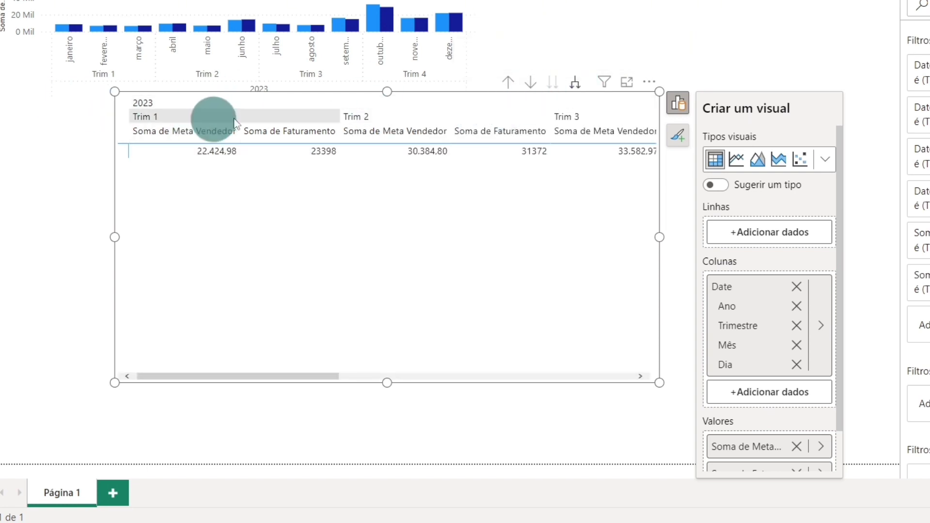
{"action": "left_click", "coordinate": [575, 84]}
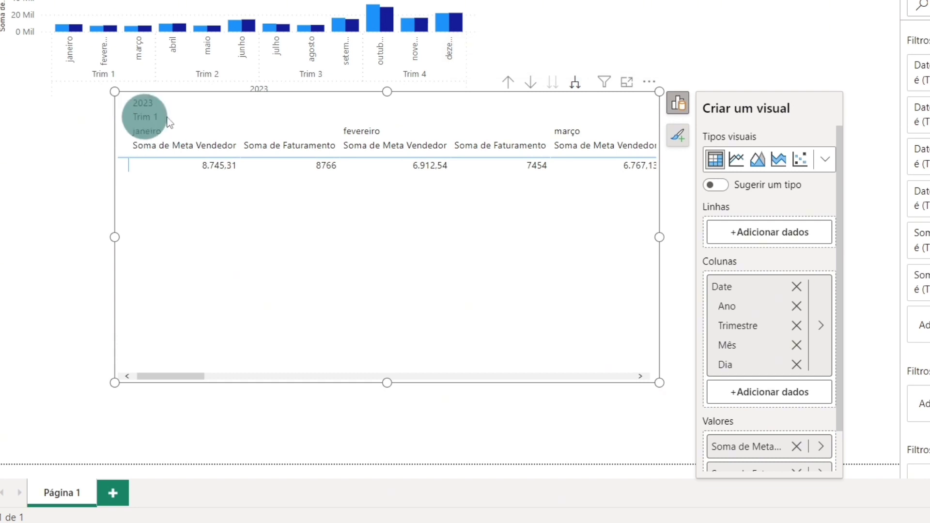
- Remove the Trimestre and Dia levels from the matrix columns and shift the matrix slightly on the page
{"action": "left_click", "coordinate": [799, 329]}
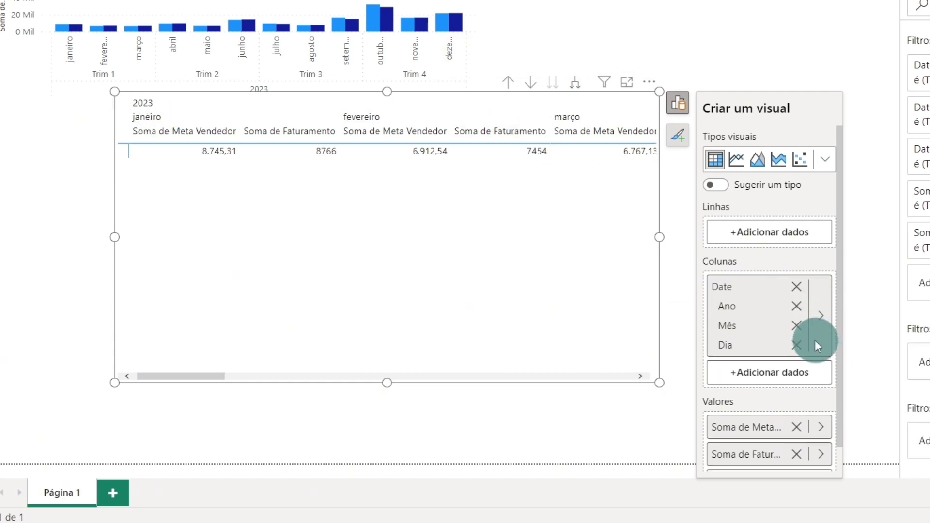
{"action": "left_click", "coordinate": [796, 344]}
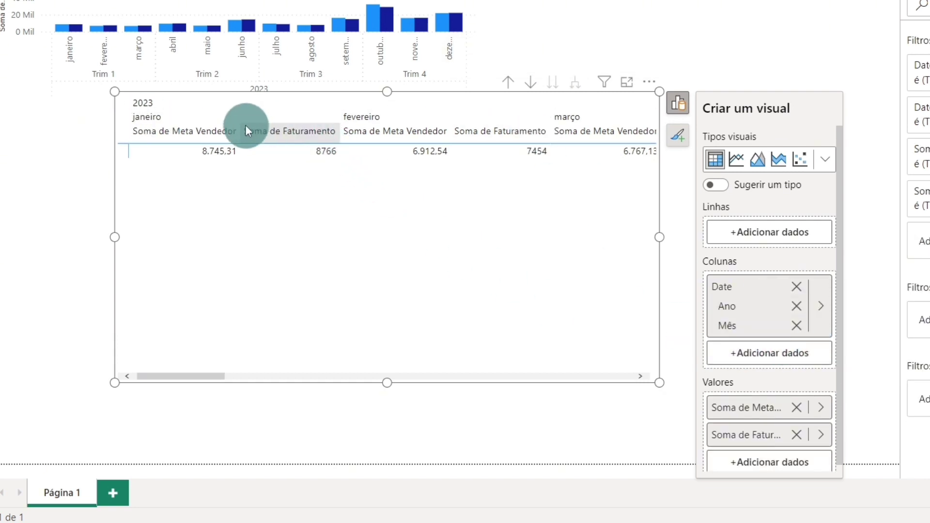
{"action": "left_click_drag", "start_coordinate": [240, 133], "coordinate": [209, 146]}
{"action": "left_click_drag", "start_coordinate": [428, 291], "coordinate": [402, 291]}
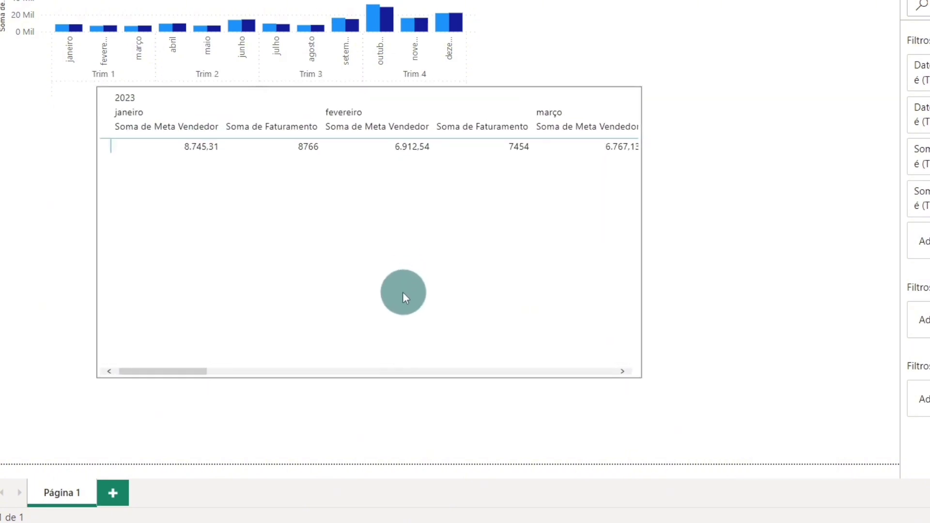
- Add the Vendedor field from Meta Mês to the rows of the matrix
{"action": "left_click", "coordinate": [516, 302]}
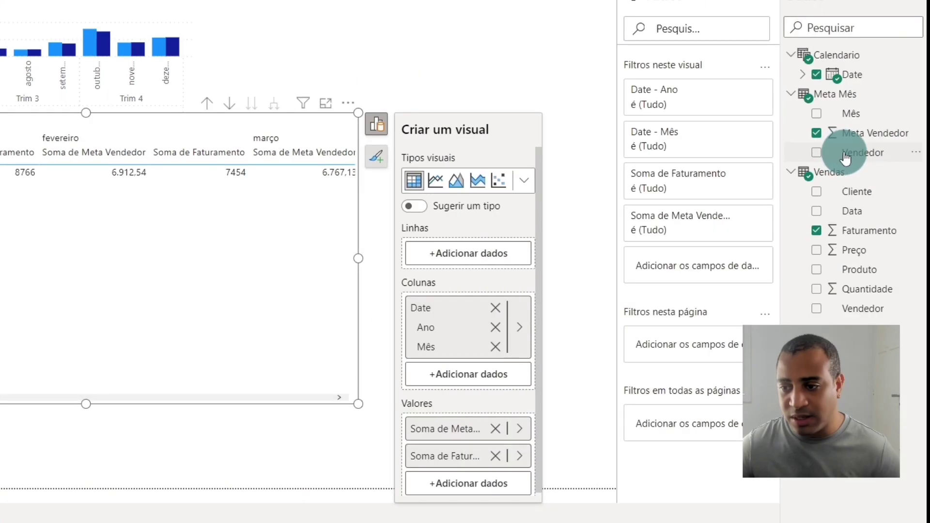
{"action": "left_click_drag", "start_coordinate": [929, 125], "coordinate": [766, 226]}
{"action": "left_click_drag", "start_coordinate": [483, 251], "coordinate": [479, 254]}
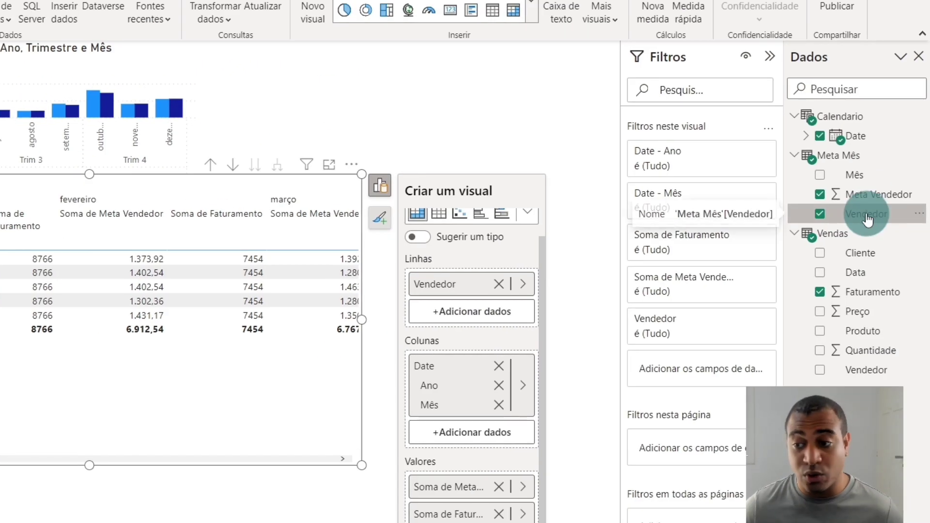
- Replace the Meta Mês seller field in the matrix rows with the Vendedor field from Vendas
{"action": "left_click", "coordinate": [819, 214]}
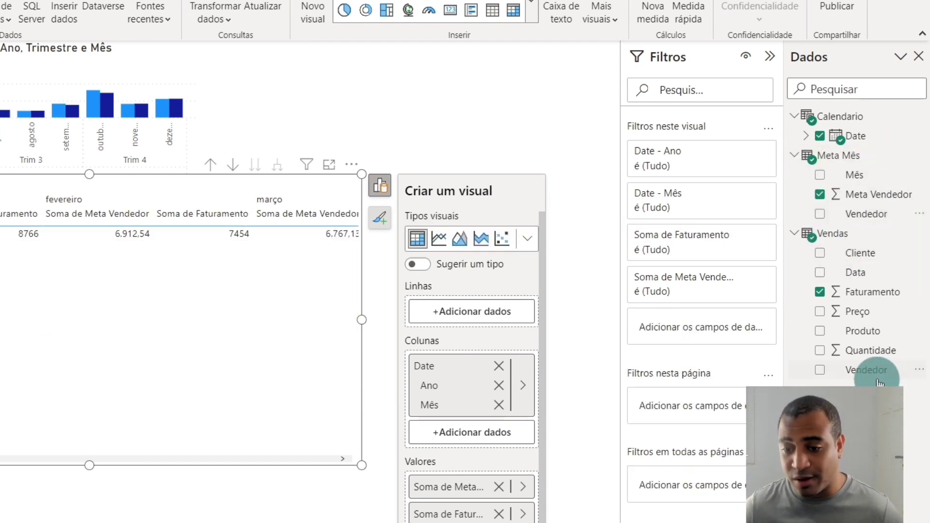
{"action": "left_click_drag", "start_coordinate": [877, 383], "coordinate": [478, 321]}
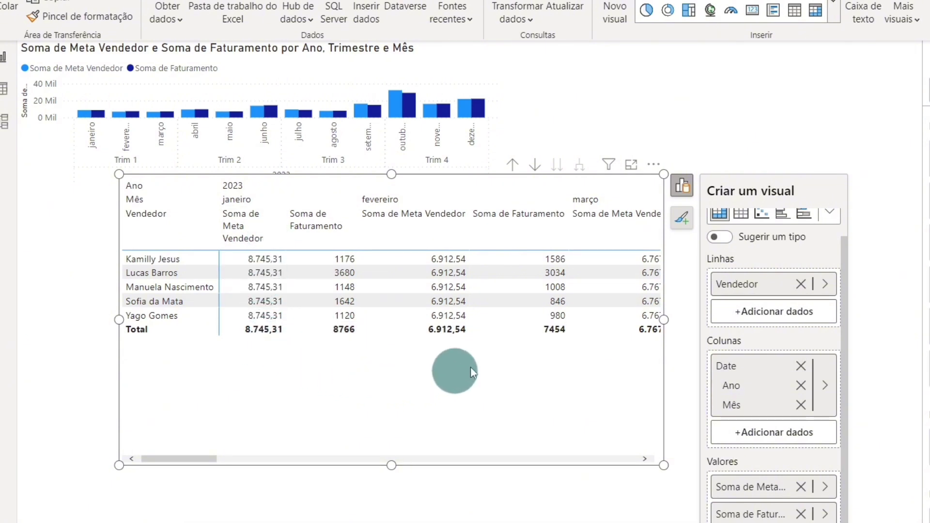
{"action": "left_click", "coordinate": [802, 286]}
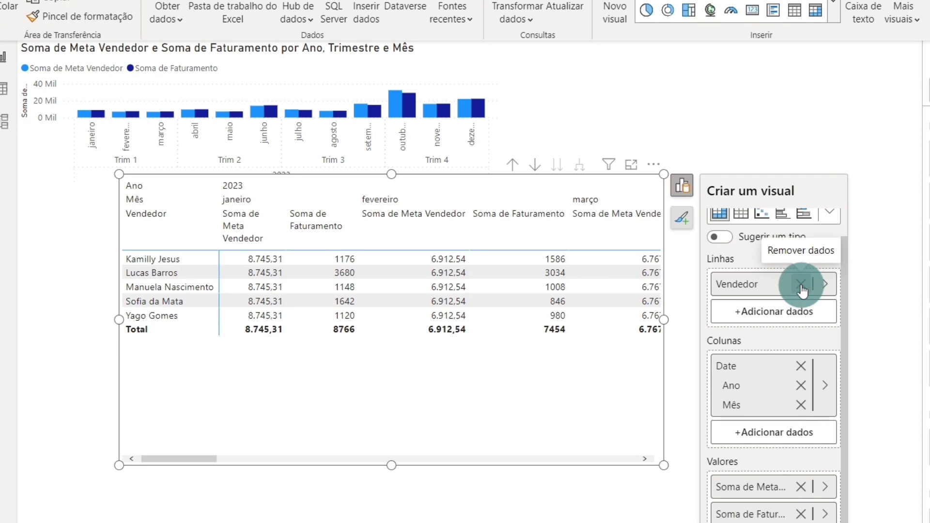
{"action": "left_click", "coordinate": [466, 419]}
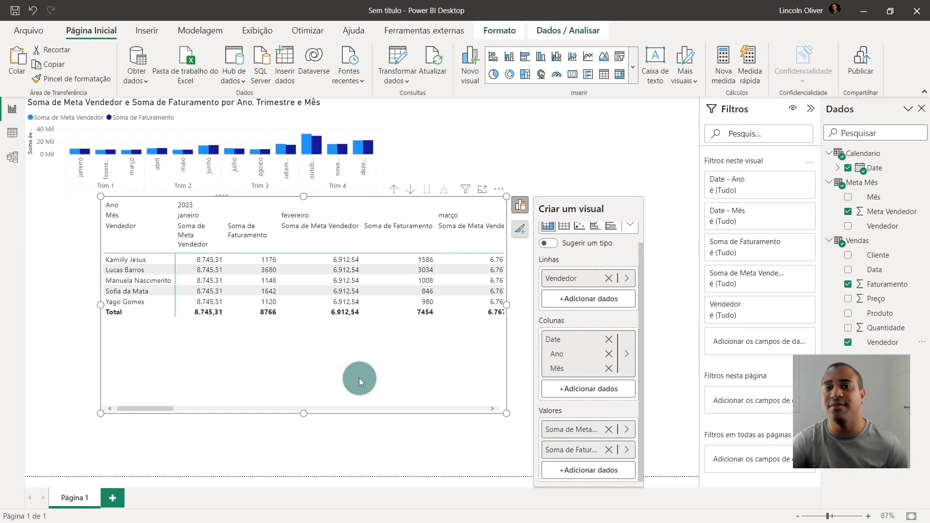
- Rearrange the model diagram so Meta Mês and Vendas sit spaced apart on opposite sides of Calendario
{"action": "left_click", "coordinate": [12, 157]}
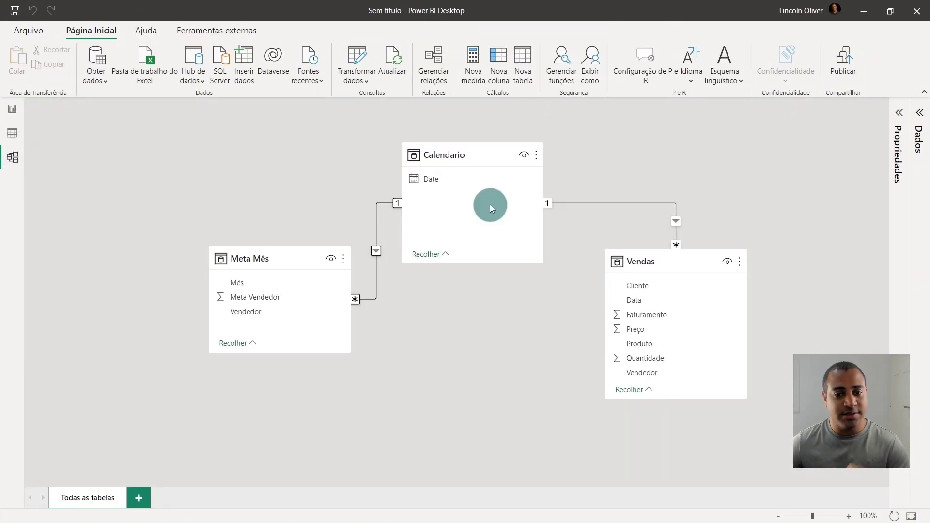
{"action": "left_click_drag", "start_coordinate": [291, 268], "coordinate": [315, 222]}
{"action": "left_click", "coordinate": [664, 257]}
{"action": "left_click_drag", "start_coordinate": [663, 258], "coordinate": [720, 216]}
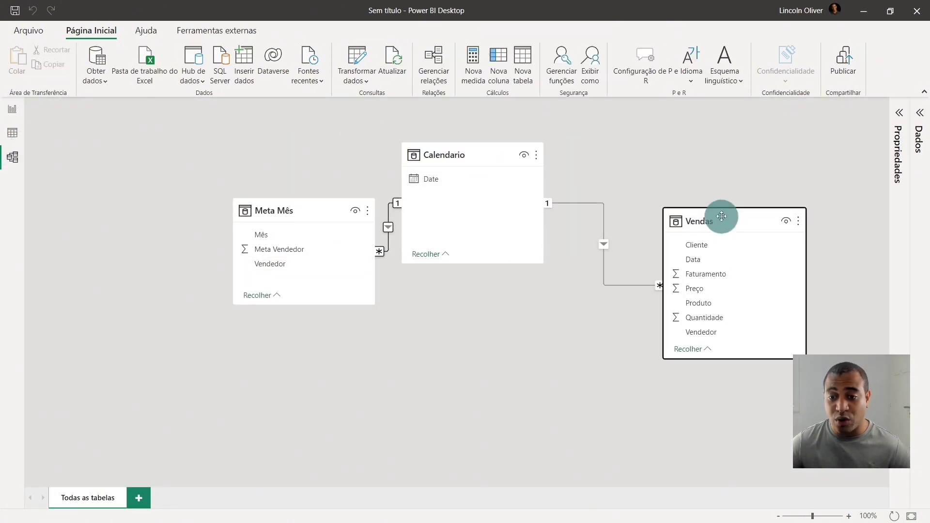
{"action": "left_click_drag", "start_coordinate": [316, 200], "coordinate": [259, 234]}
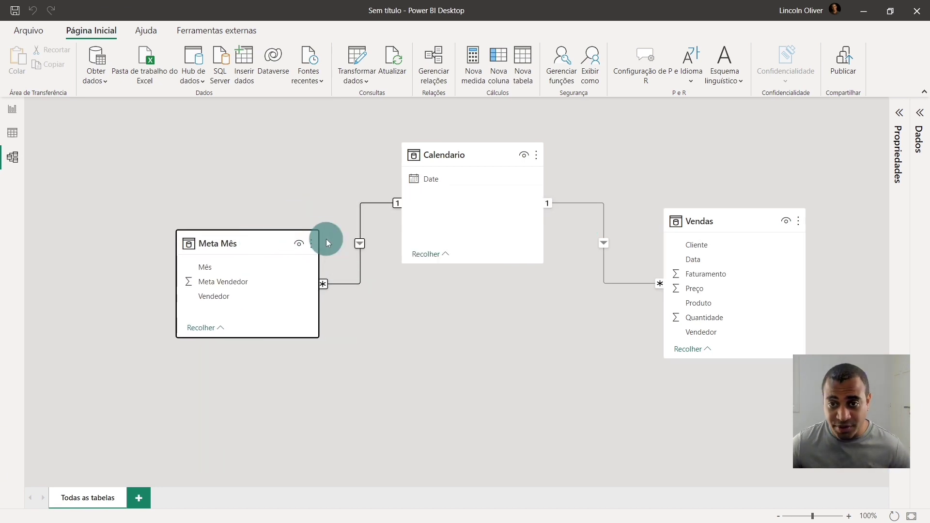
{"action": "left_click_drag", "start_coordinate": [690, 223], "coordinate": [666, 180]}
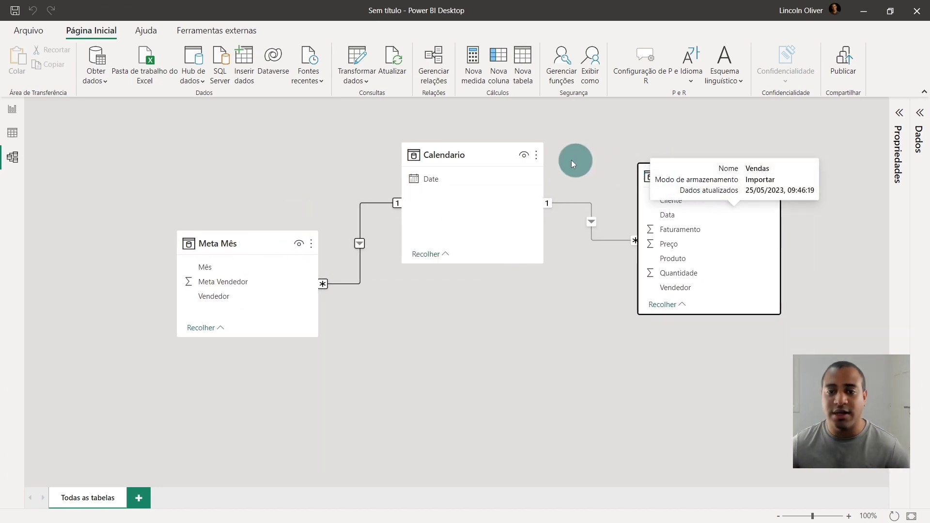
- Create a new calculated table named Vendedores in the data view and start its formula with the SUMMARIZECOLUMNS function
{"action": "left_click", "coordinate": [13, 134]}
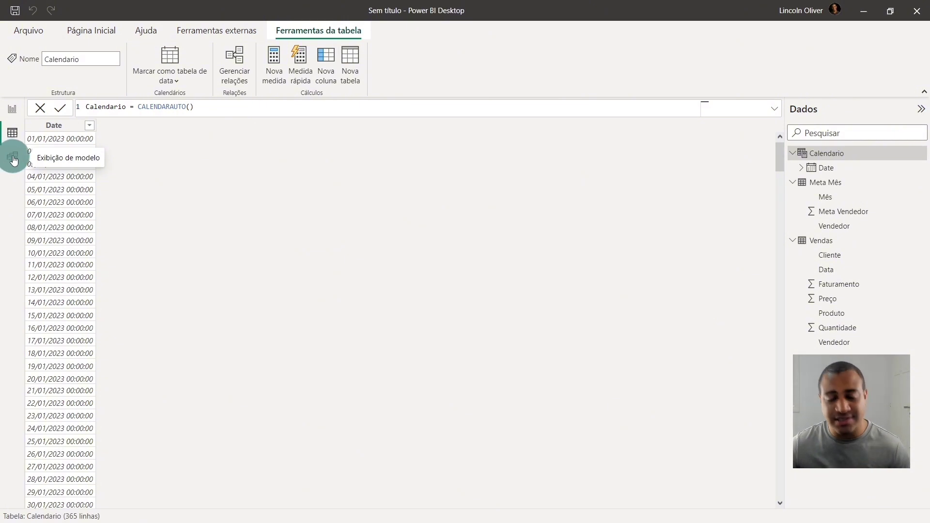
{"action": "left_click", "coordinate": [67, 127]}
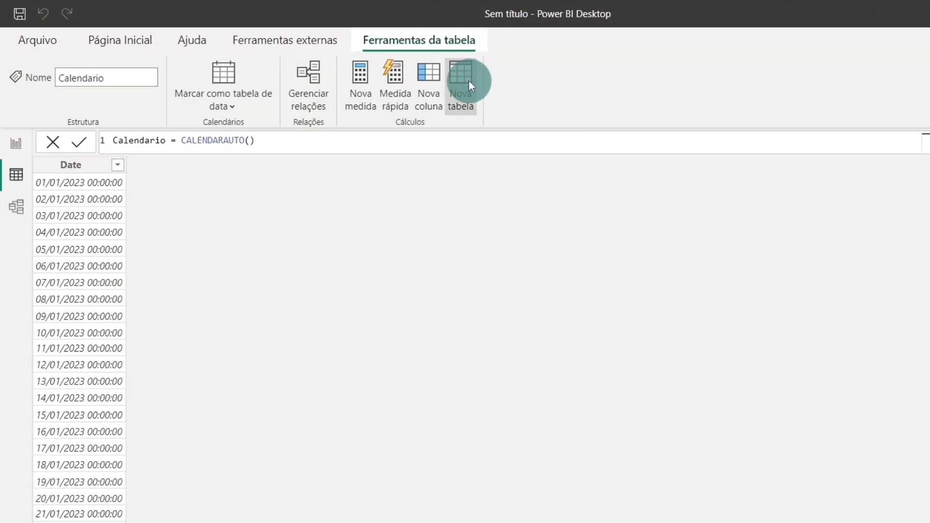
{"action": "left_click", "coordinate": [468, 80]}
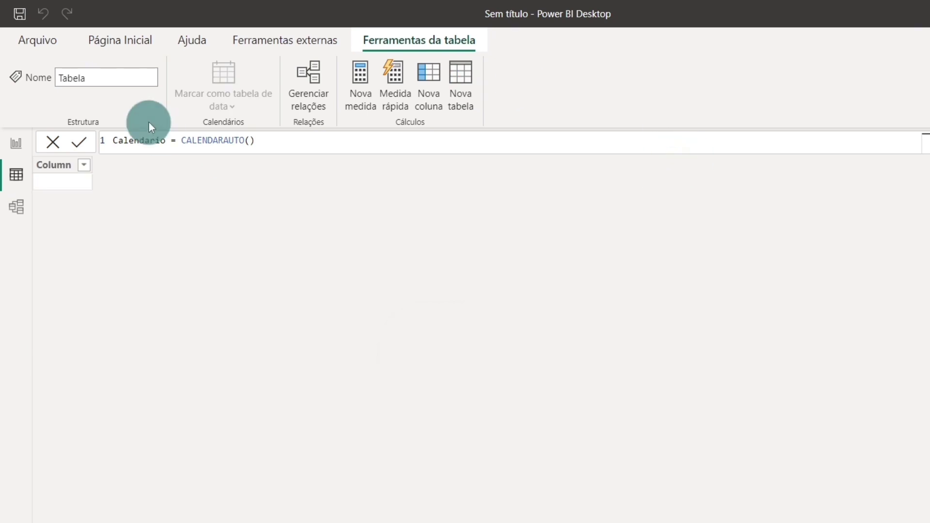
{"action": "double_click", "coordinate": [131, 141]}
{"action": "type", "text": "Vendedo"}
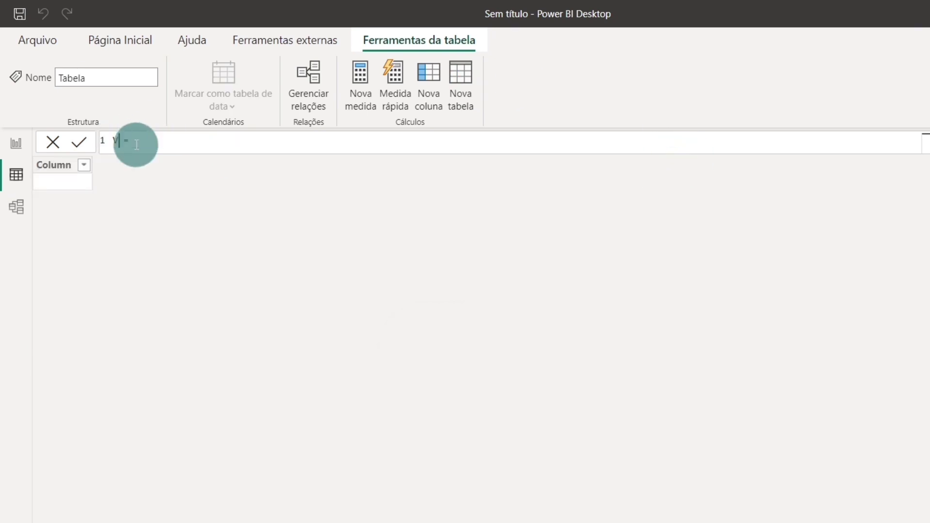
{"action": "type", "text": "res"}
{"action": "key", "text": "End"}
{"action": "type", "text": "sum"}
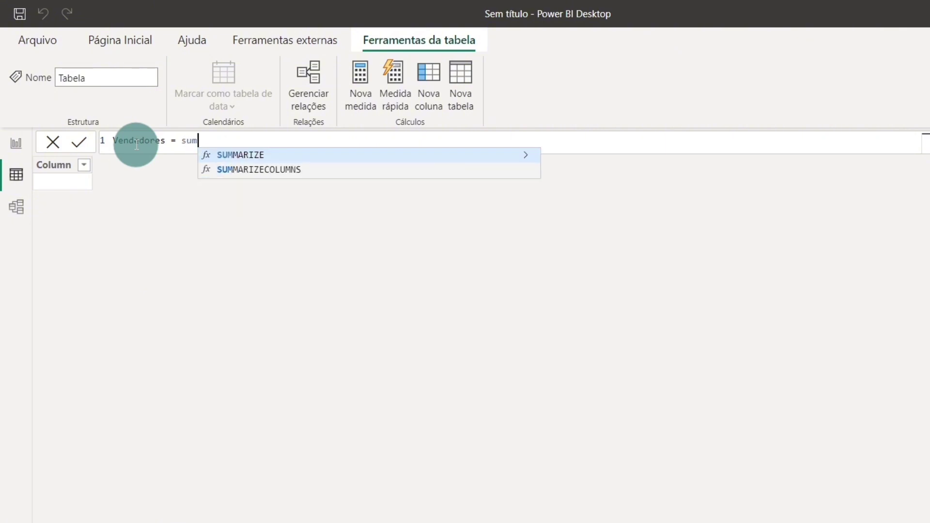
{"action": "key", "text": "Down"}
{"action": "key", "text": "Tab"}
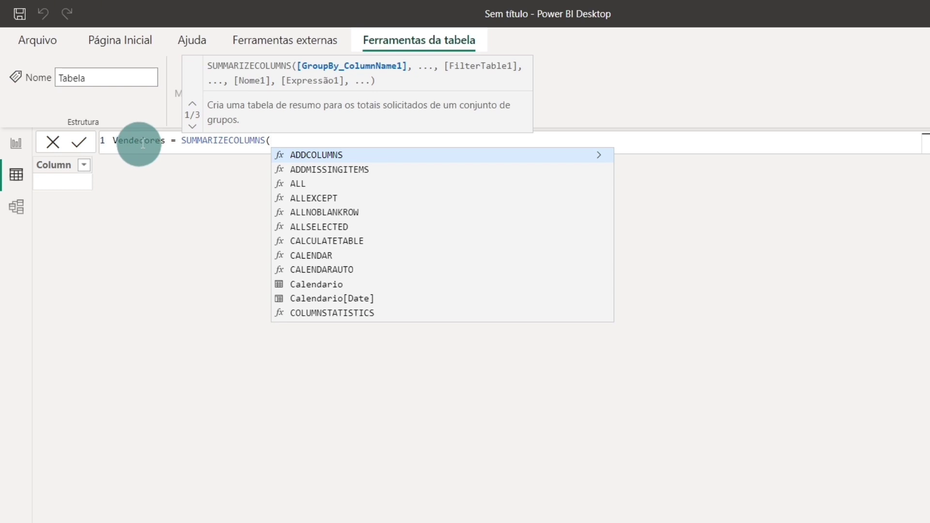
- Complete the Vendedores table formula with Vendas[Vendedor] as the grouping column and commit it
{"action": "double_click", "coordinate": [207, 141]}
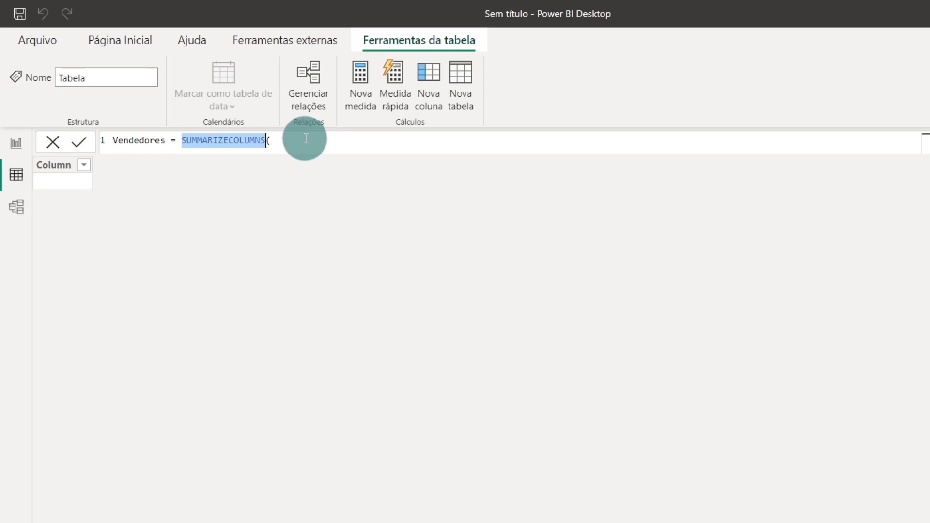
{"action": "left_click", "coordinate": [306, 139]}
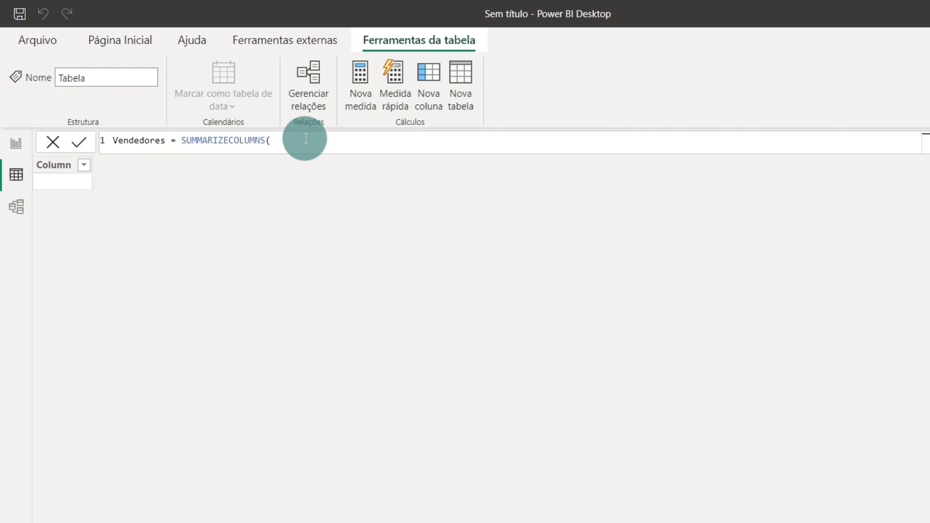
{"action": "type", "text": "ven"}
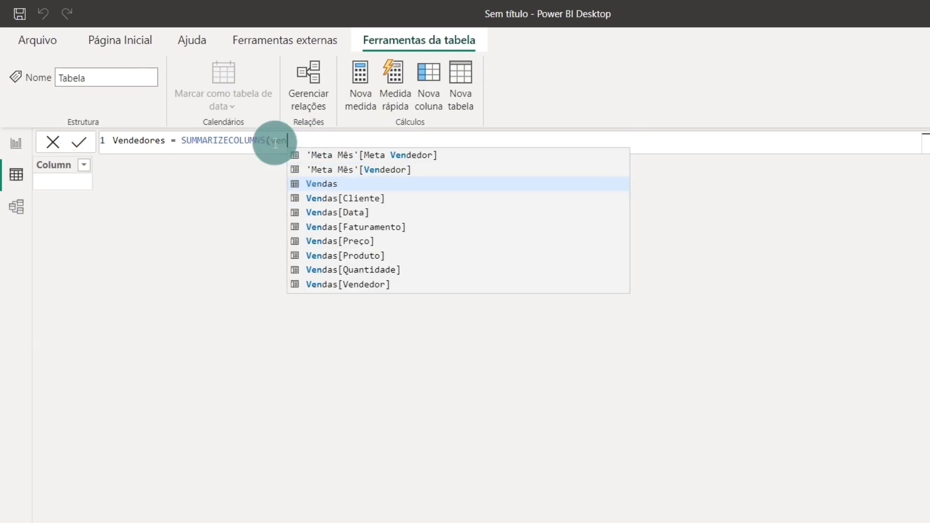
{"action": "key", "text": "BackSpace"}
{"action": "type", "text": "ded"}
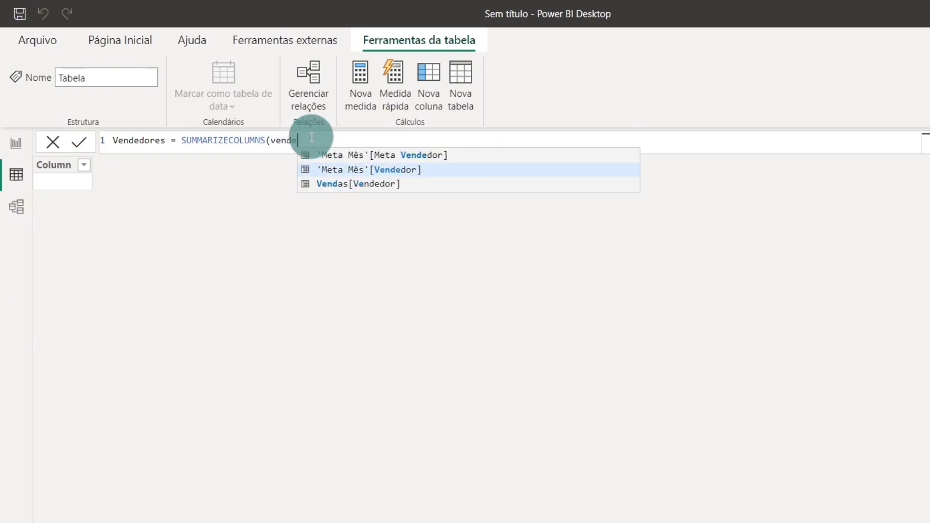
{"action": "left_click", "coordinate": [382, 193]}
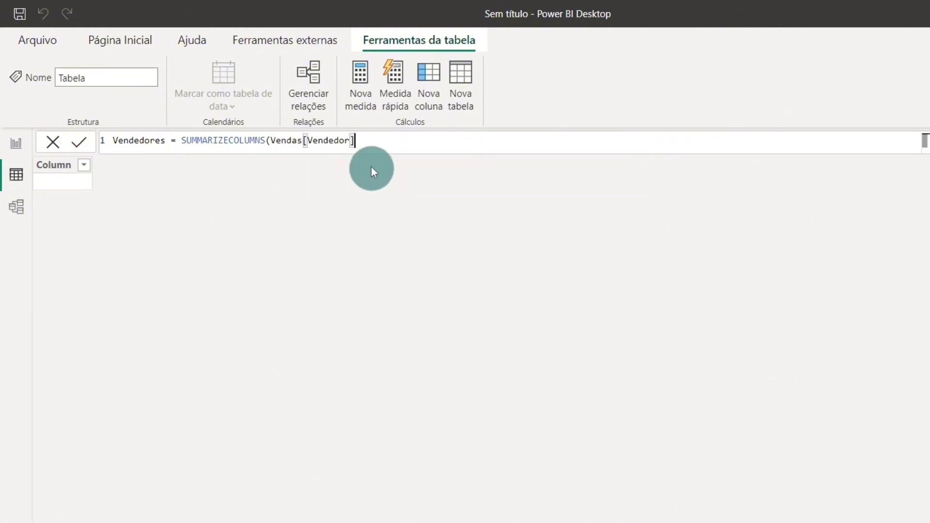
{"action": "type", "text": ")"}
{"action": "key", "text": "Return"}
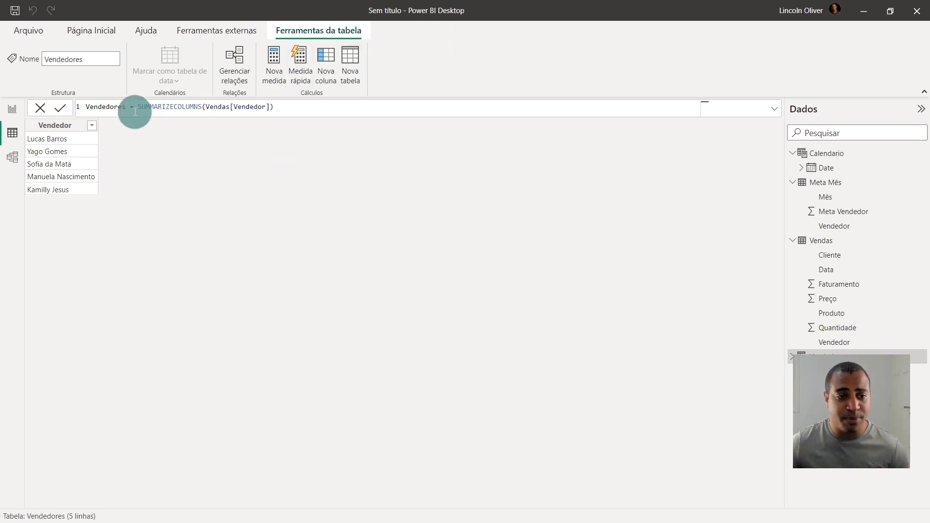
{"action": "left_click_drag", "start_coordinate": [138, 107], "coordinate": [274, 106]}
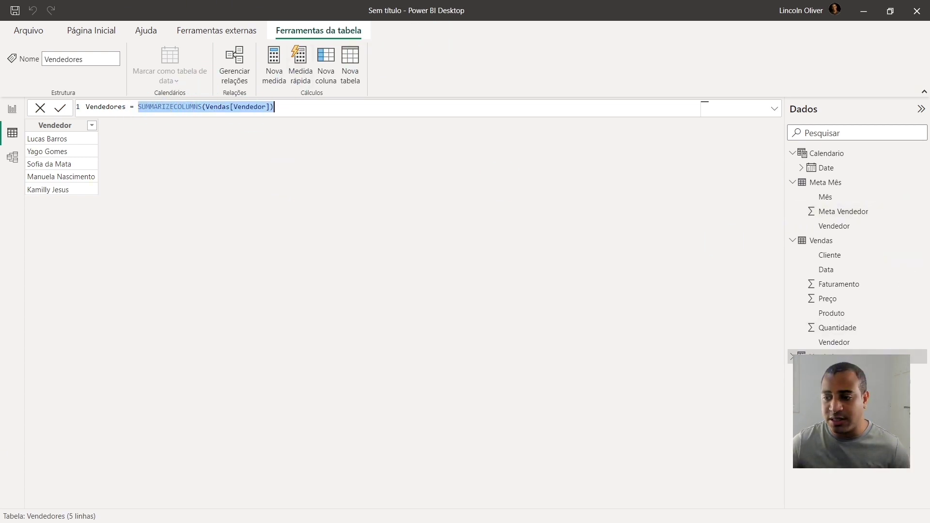
{"action": "left_click", "coordinate": [207, 107]}
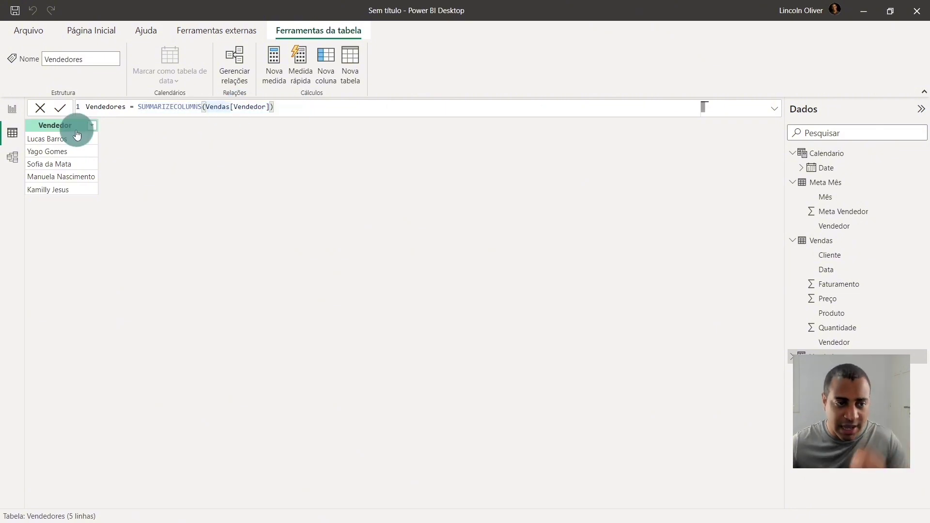
- Relate the Vendedor column of Vendedores to Vendedor in both Vendas and Meta Mês, placing the new table below Calendario in the model diagram
{"action": "left_click", "coordinate": [15, 166]}
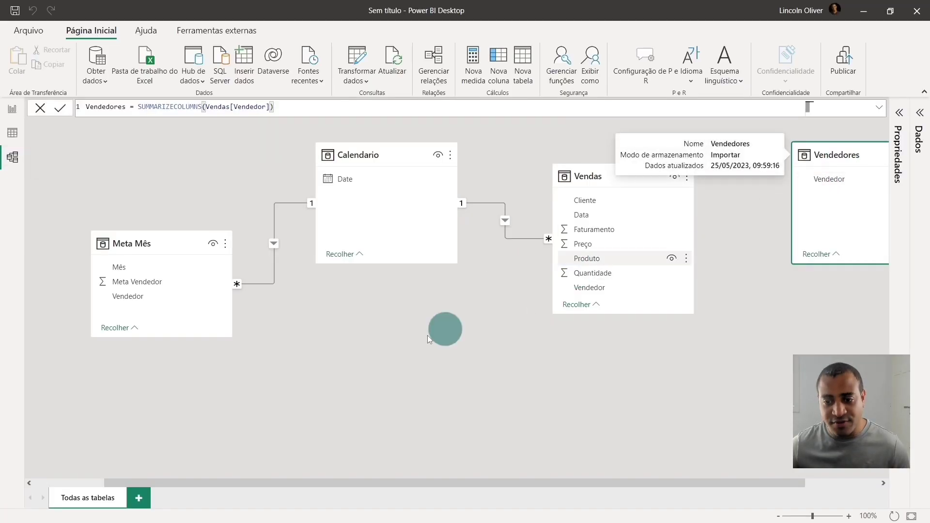
{"action": "left_click_drag", "start_coordinate": [840, 156], "coordinate": [684, 289]}
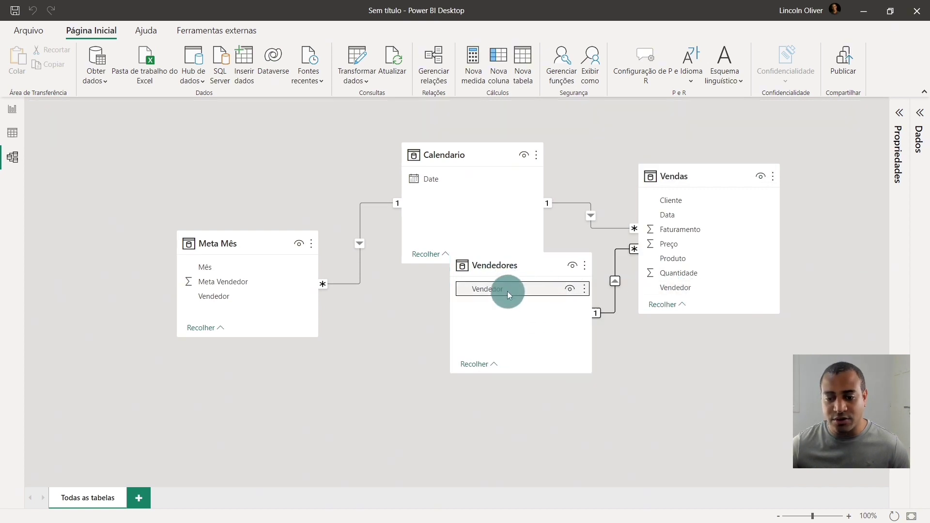
{"action": "left_click_drag", "start_coordinate": [508, 294], "coordinate": [276, 295]}
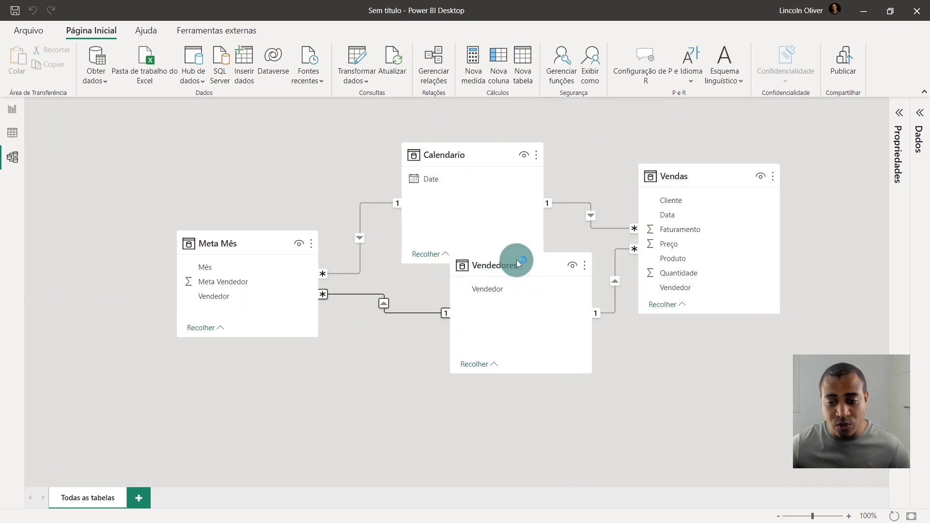
{"action": "left_click_drag", "start_coordinate": [501, 262], "coordinate": [464, 291]}
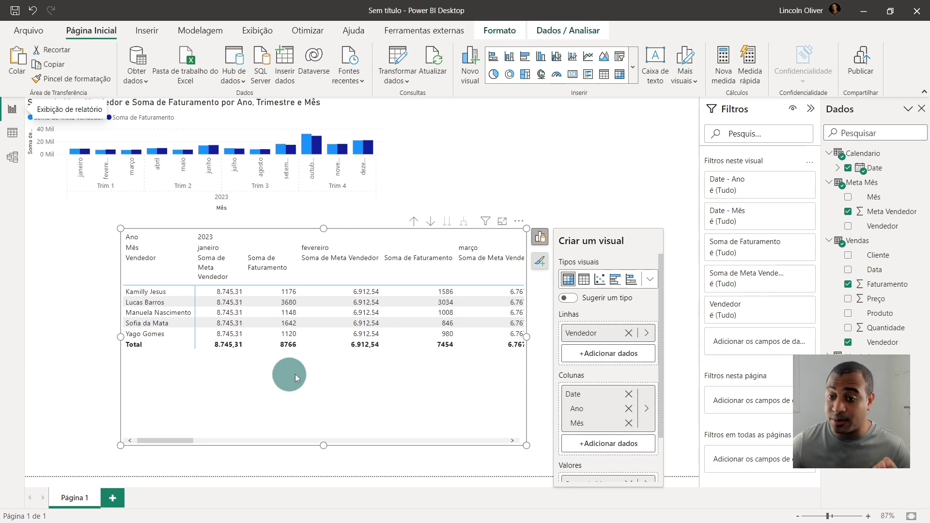
- Replace the matrix's row field with Vendedor from the Vendedores table and shift the matrix slightly up the report page
{"action": "left_click", "coordinate": [628, 333]}
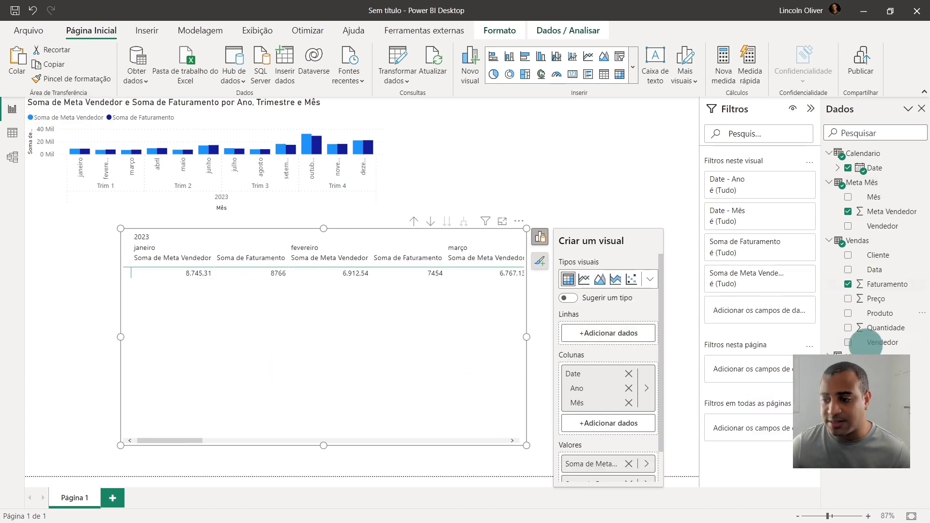
{"action": "left_click_drag", "start_coordinate": [881, 371], "coordinate": [618, 332]}
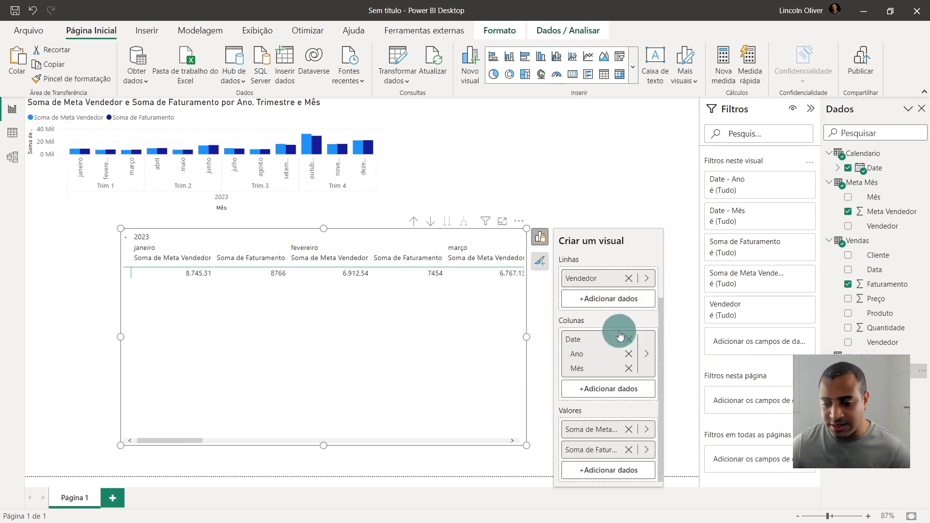
{"action": "left_click_drag", "start_coordinate": [395, 390], "coordinate": [377, 375]}
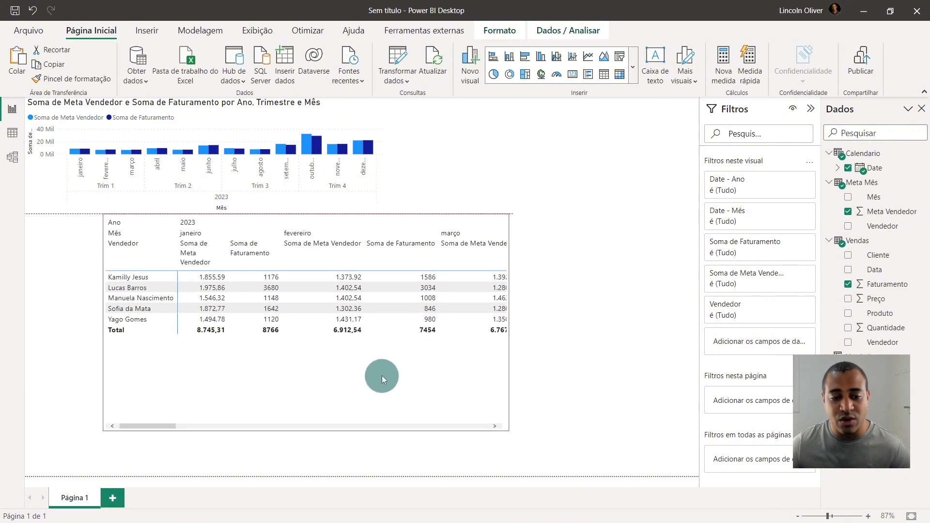
- Create a new measure in the Calendario table and name it Meta x Realizado
{"action": "left_click", "coordinate": [871, 153]}
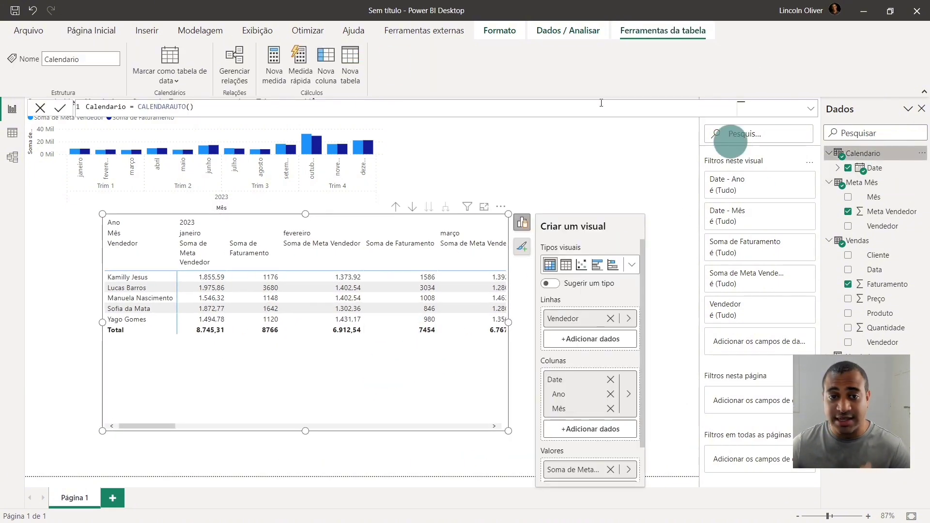
{"action": "left_click", "coordinate": [271, 70]}
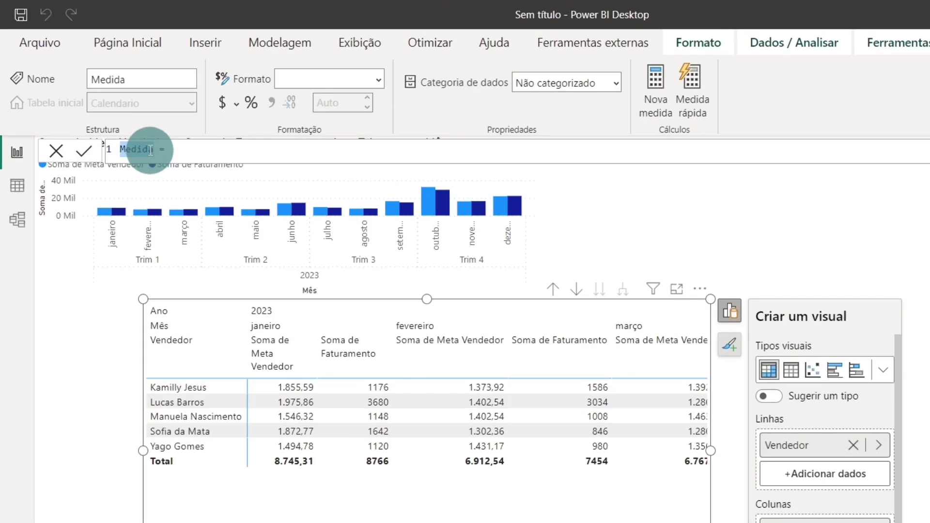
{"action": "type", "text": "Meta x Re"}
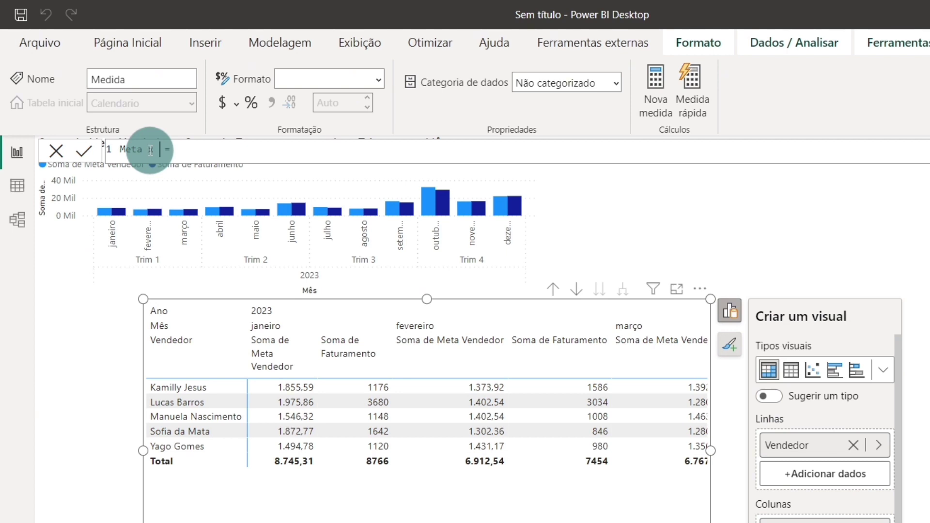
{"action": "type", "text": "alizado"}
- Start the Meta x Realizado formula with the sum of 'Meta Mês'[Meta Vendedor]
{"action": "key", "text": "End"}
{"action": "type", "text": "sum"}
{"action": "key", "text": "Tab"}
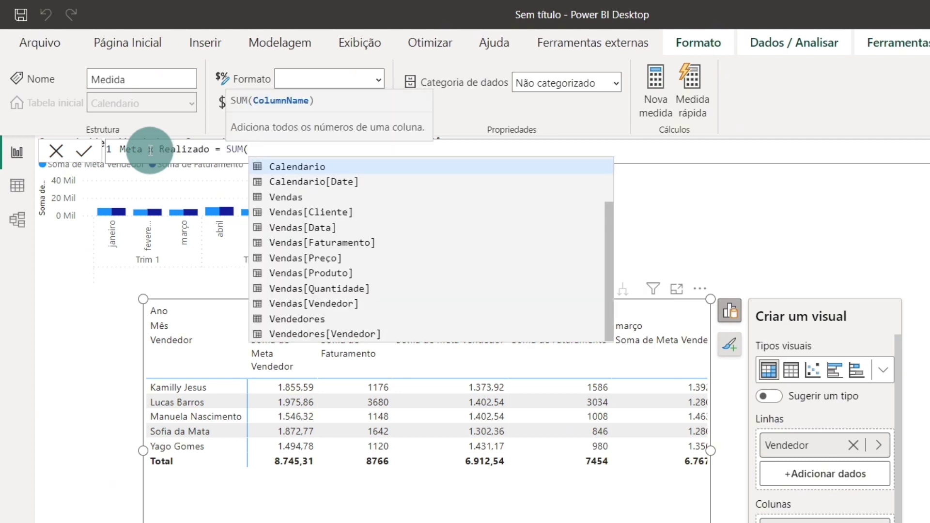
{"action": "type", "text": "meta"}
{"action": "key", "text": "Down"}
{"action": "key", "text": "Down"}
{"action": "key", "text": "Up"}
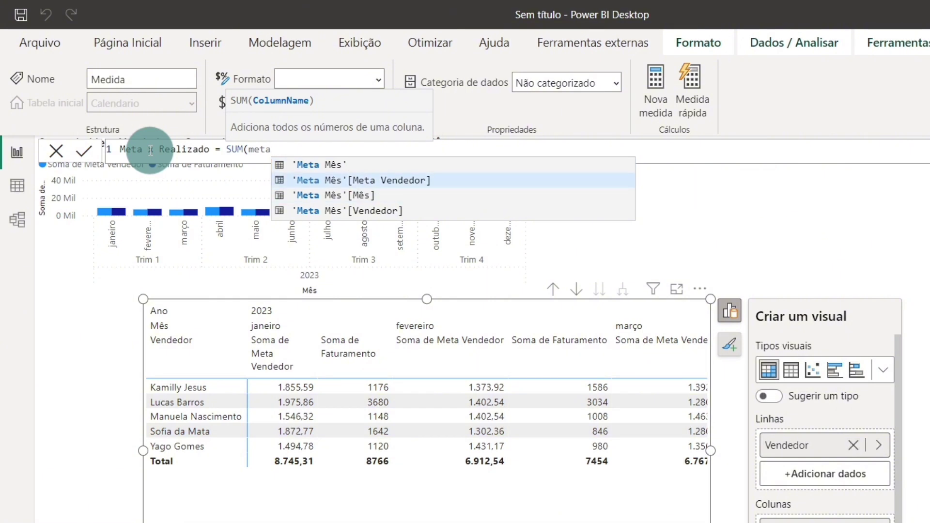
{"action": "key", "text": "Tab"}
{"action": "type", "text": ")"}
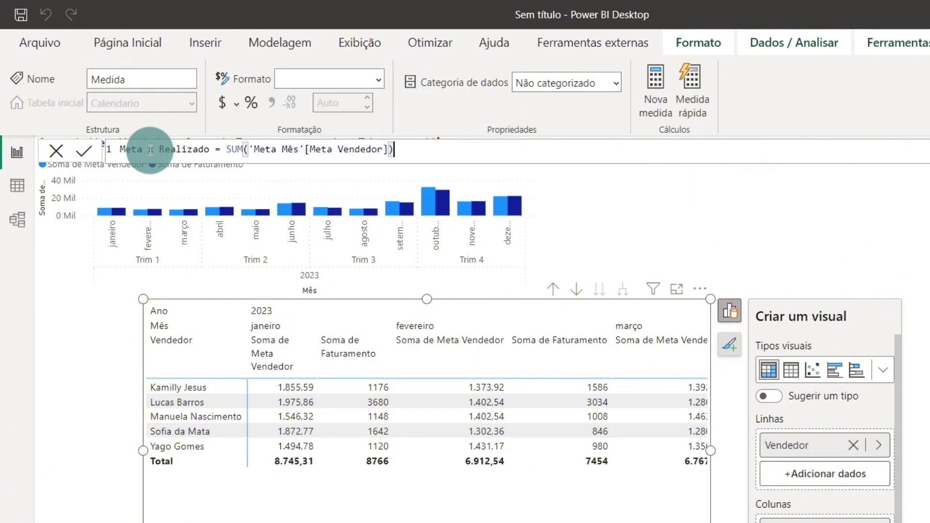
- Subtract the sum of Vendas[Faturamento] in the Meta x Realizado formula and commit the measure
{"action": "type", "text": "-s"}
{"action": "type", "text": "um"}
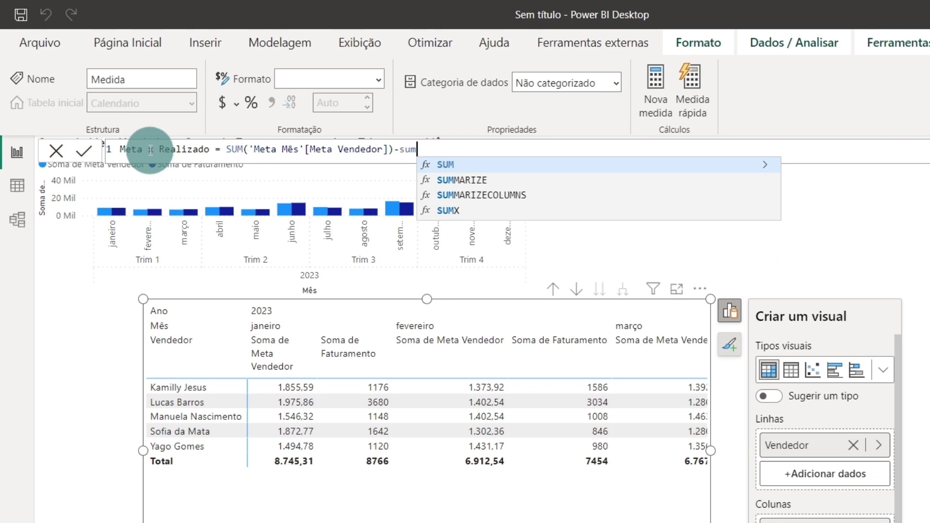
{"action": "key", "text": "Tab"}
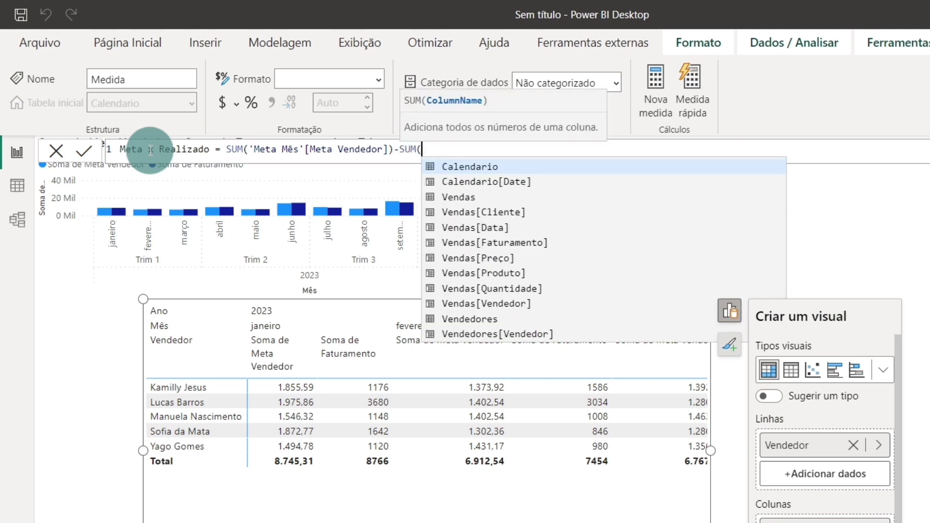
{"action": "type", "text": "fat"}
{"action": "key", "text": "Tab"}
{"action": "key", "text": "Escape"}
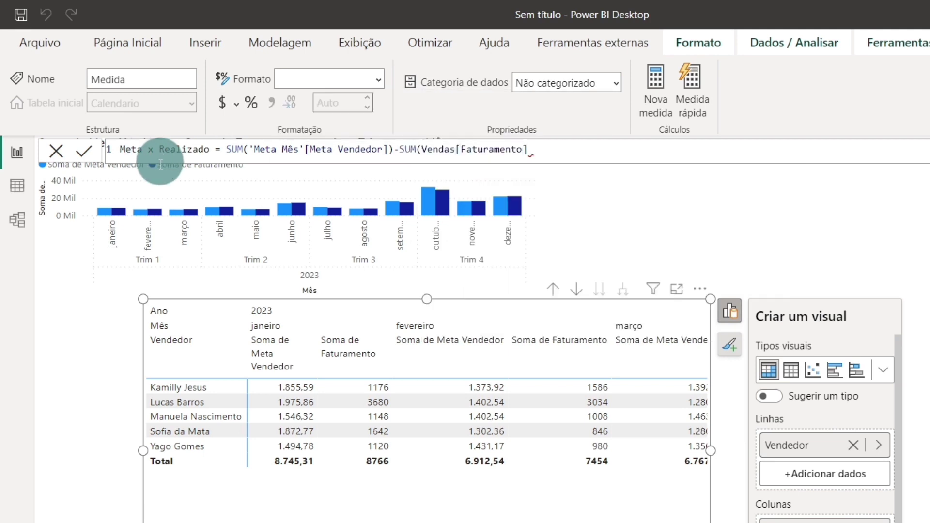
{"action": "type", "text": ")"}
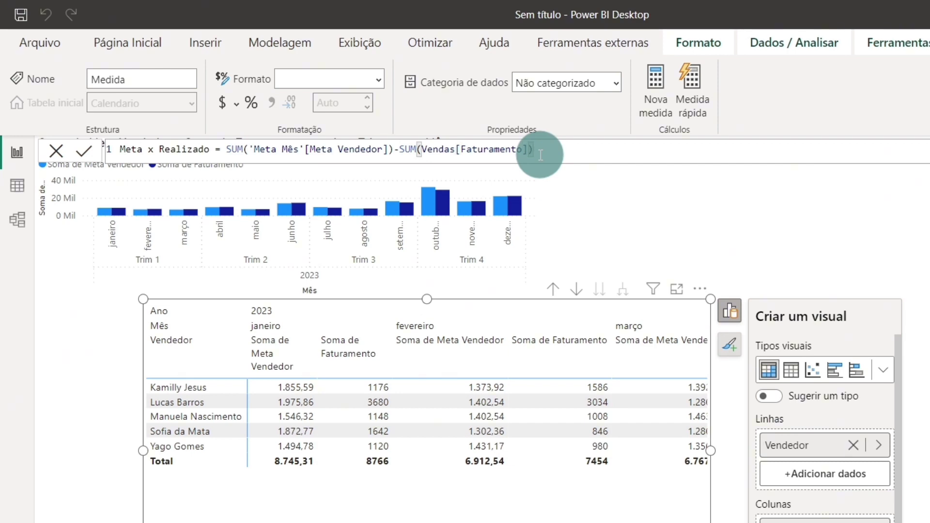
{"action": "key", "text": "Return"}
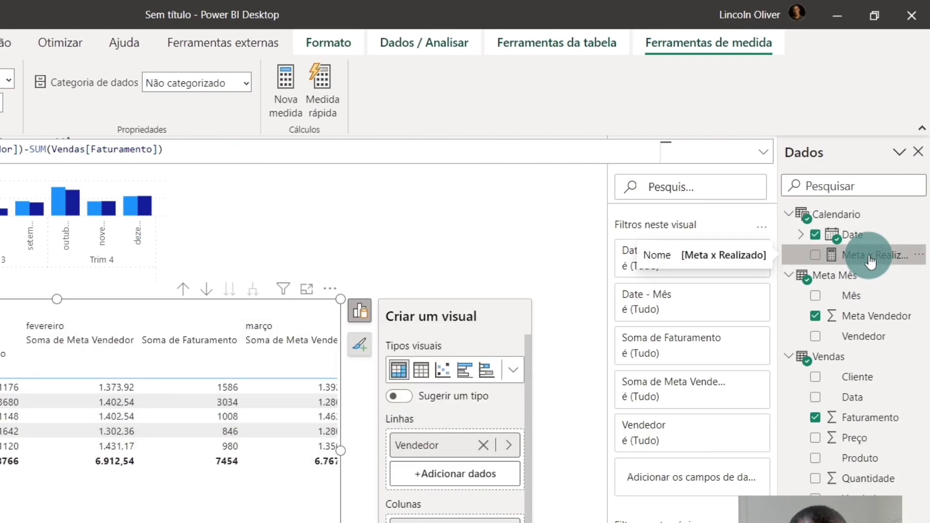
- Add the Meta x Realizado measure from the Calendario table to the matrix of sellers by month
{"action": "left_click_drag", "start_coordinate": [871, 260], "coordinate": [90, 498]}
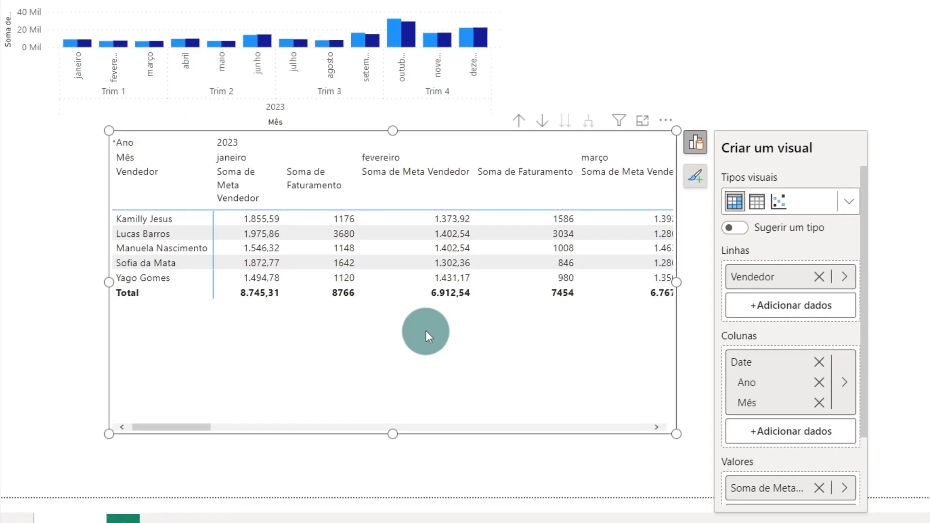